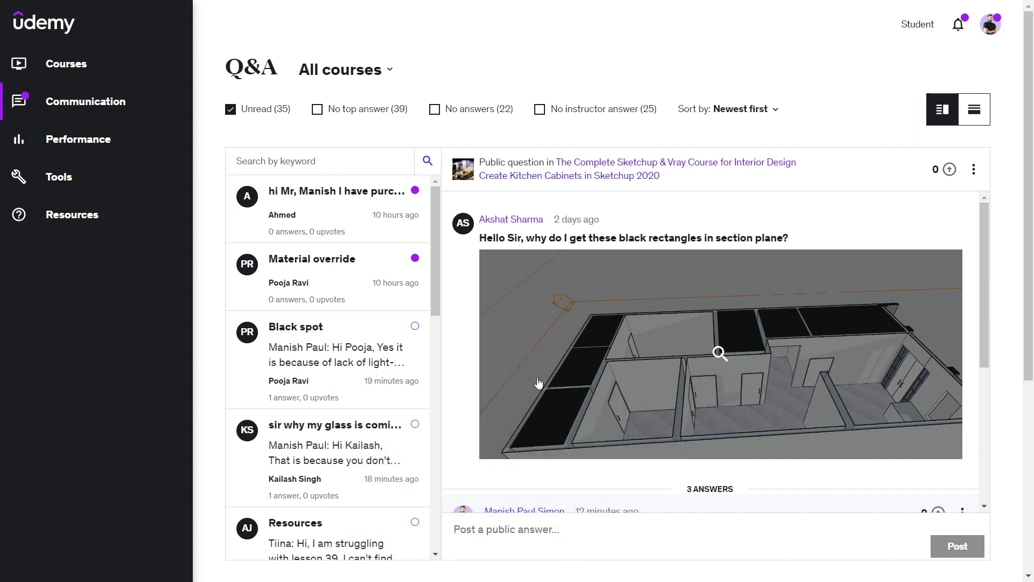
# Enlarge the screenshot attached to the question about black rectangles in the section plane.
pyautogui.click(585, 384)
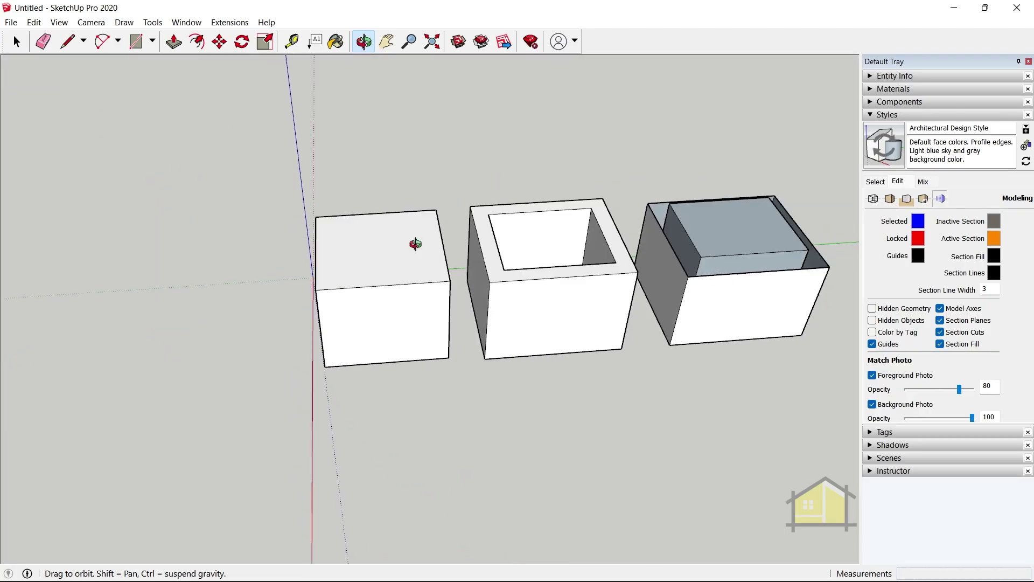
# Examine the three sample boxes, checking the first one's top face, the second one's inner wall and the third one's raised inner block.
pyautogui.moveTo(416, 240)
pyautogui.mouseDown(button='middle')
pyautogui.moveTo(88, 166)
pyautogui.moveTo(651, 326)
pyautogui.moveTo(670, 232)
pyautogui.mouseUp(button='middle')
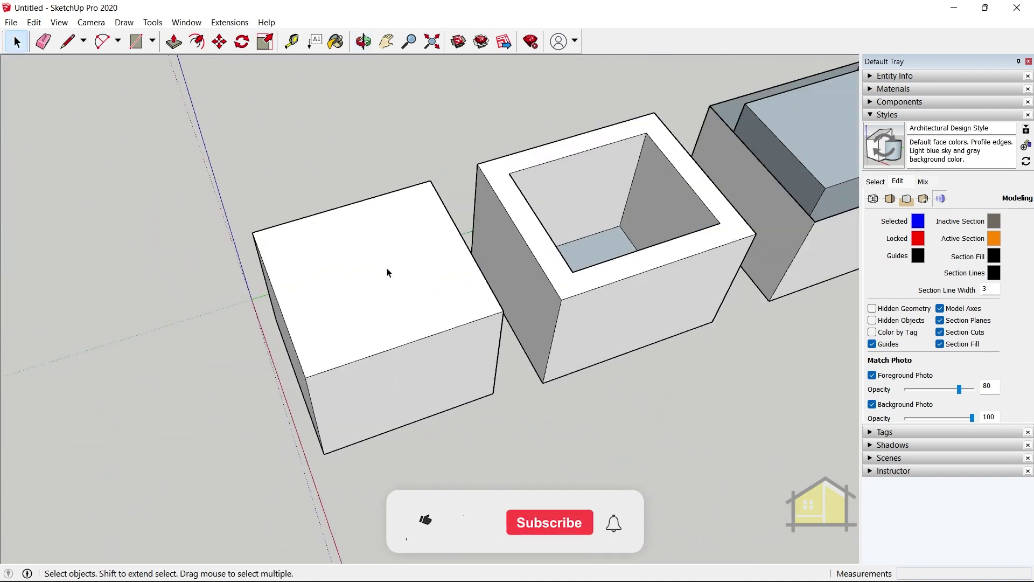
pyautogui.click(399, 270)
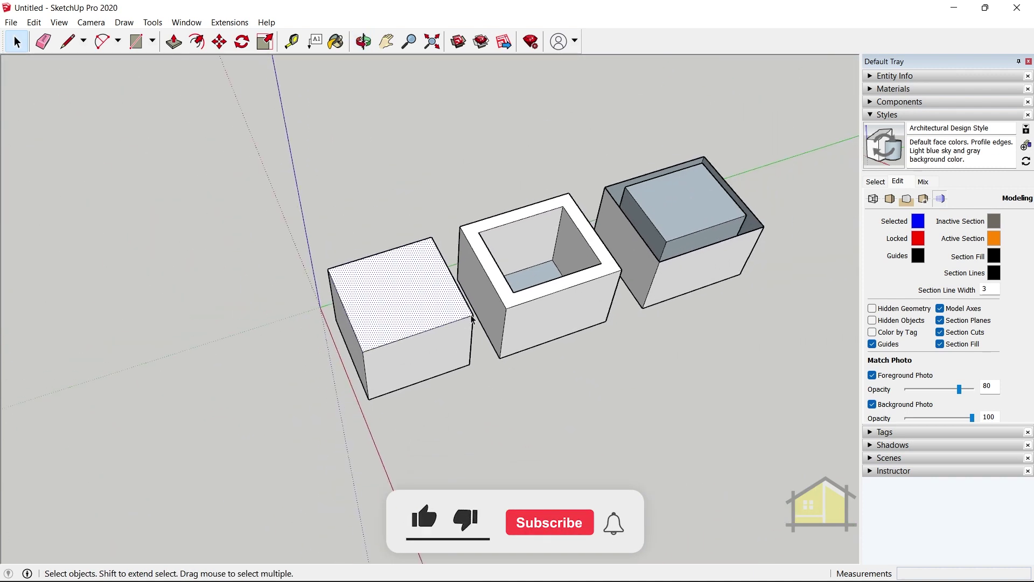
pyautogui.scroll(2, 541, 229)
pyautogui.click(543, 233)
pyautogui.moveTo(543, 233); pyautogui.dragTo(570, 243, button='middle')
pyautogui.scroll(3, 494, 272)
pyautogui.scroll(-3, 422, 323)
pyautogui.scroll(2, 760, 256)
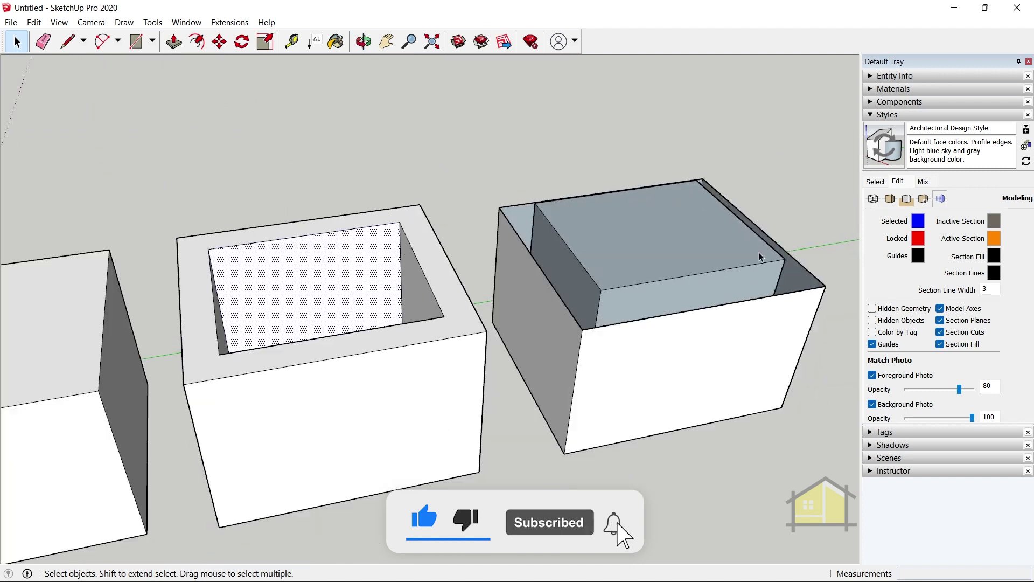
pyautogui.click(754, 252)
pyautogui.scroll(2, 716, 231)
pyautogui.moveTo(577, 360); pyautogui.dragTo(395, 289, button='middle')
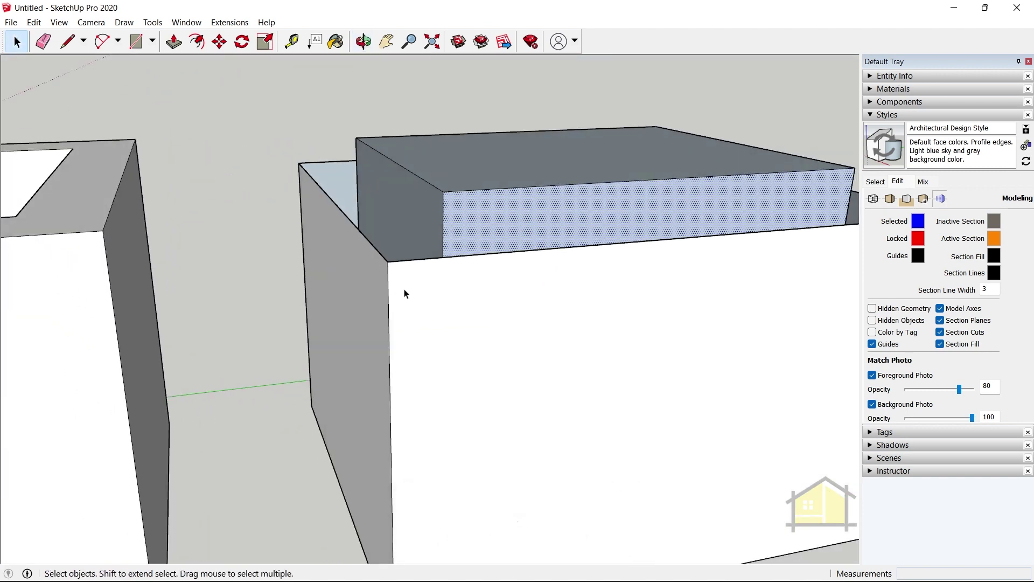
pyautogui.scroll(-5, 777, 278)
pyautogui.moveTo(778, 279); pyautogui.dragTo(516, 326, button='middle')
# Place a section plane on the top face of the first box, accepting the default name and symbol.
pyautogui.click(153, 22)
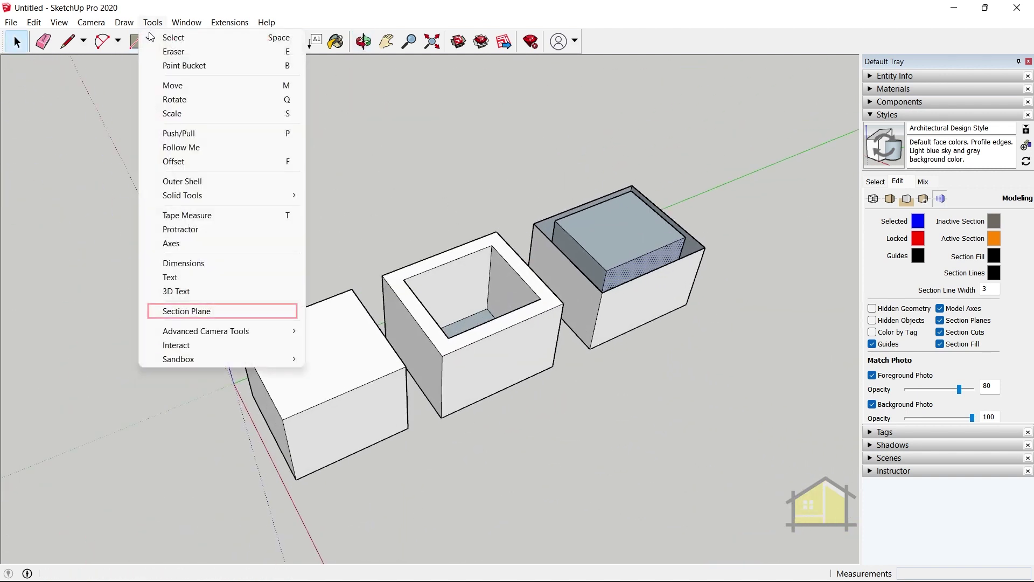
pyautogui.click(187, 311)
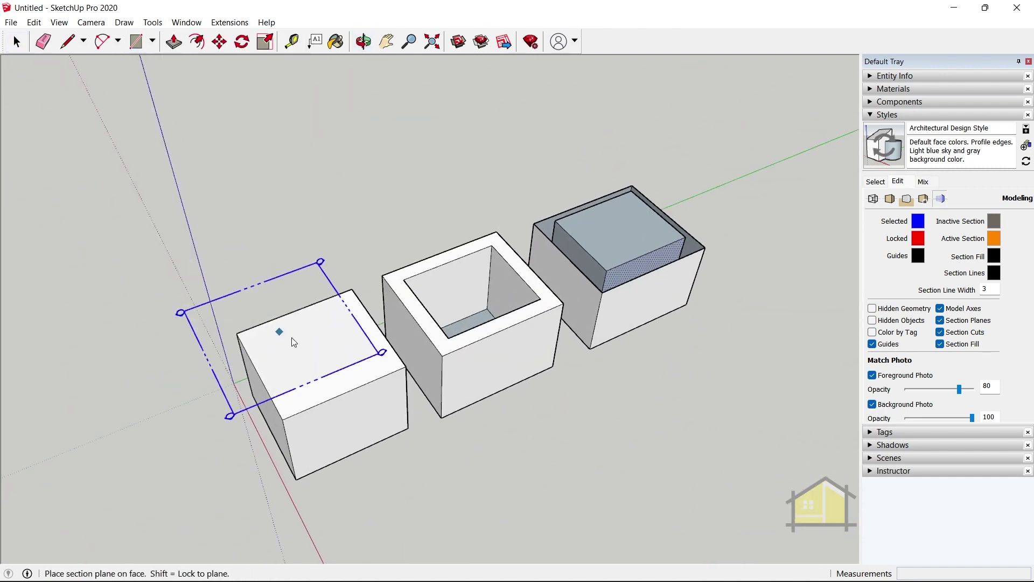
pyautogui.click(341, 340)
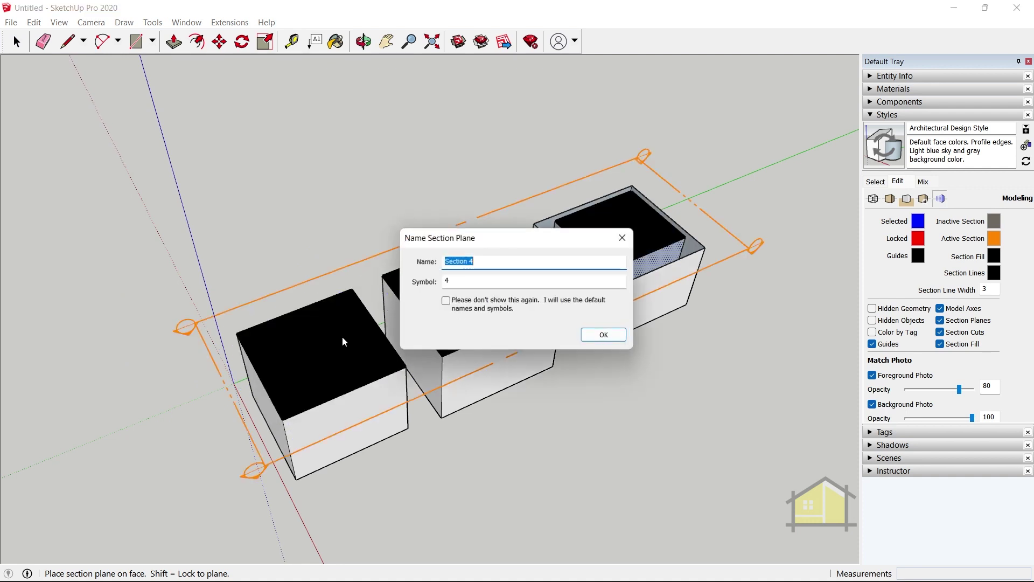
pyautogui.click(607, 338)
# Move the section plane down about 8 7/16" so it cuts through the boxes, and clear the selection.
pyautogui.hotkey('ctrl', 'a')
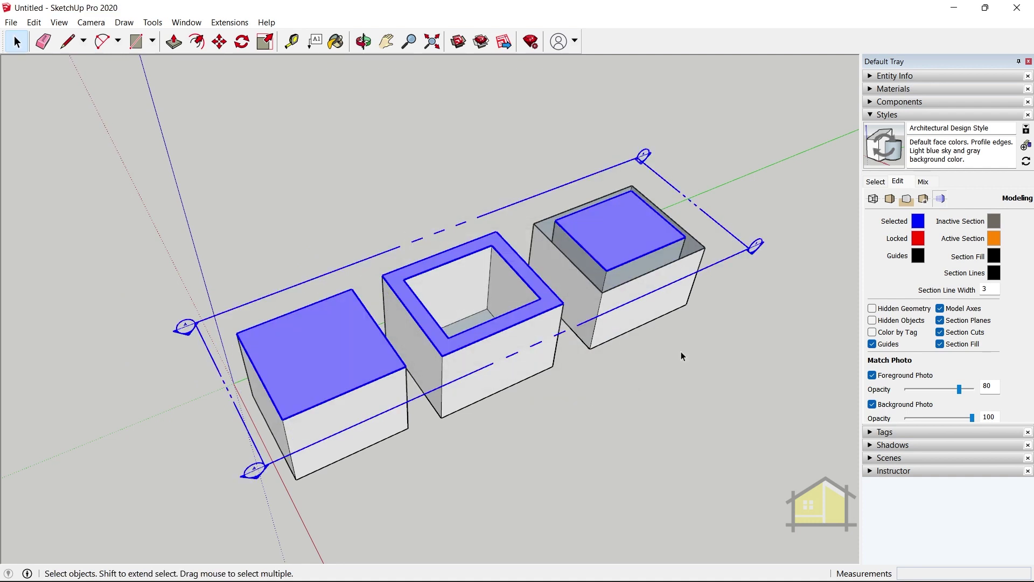
pyautogui.press('m')
pyautogui.scroll(3, 651, 358)
pyautogui.middleClick(619, 370)
pyautogui.moveTo(619, 371); pyautogui.dragTo(612, 233, button='middle')
pyautogui.click(611, 238)
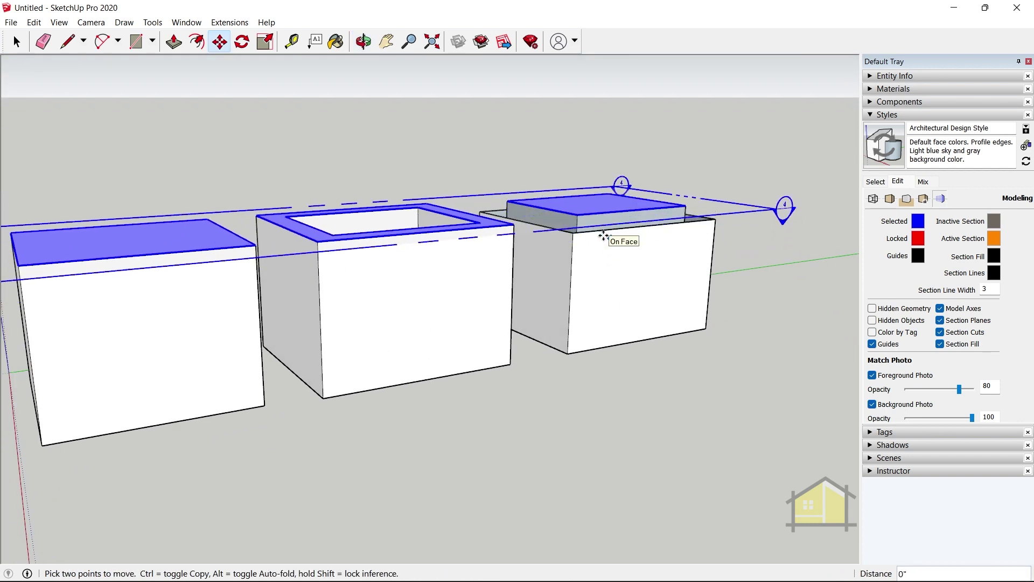
pyautogui.moveTo(605, 268)
pyautogui.mouseDown(button='middle')
pyautogui.moveTo(605, 351)
pyautogui.moveTo(596, 300)
pyautogui.mouseUp(button='middle')
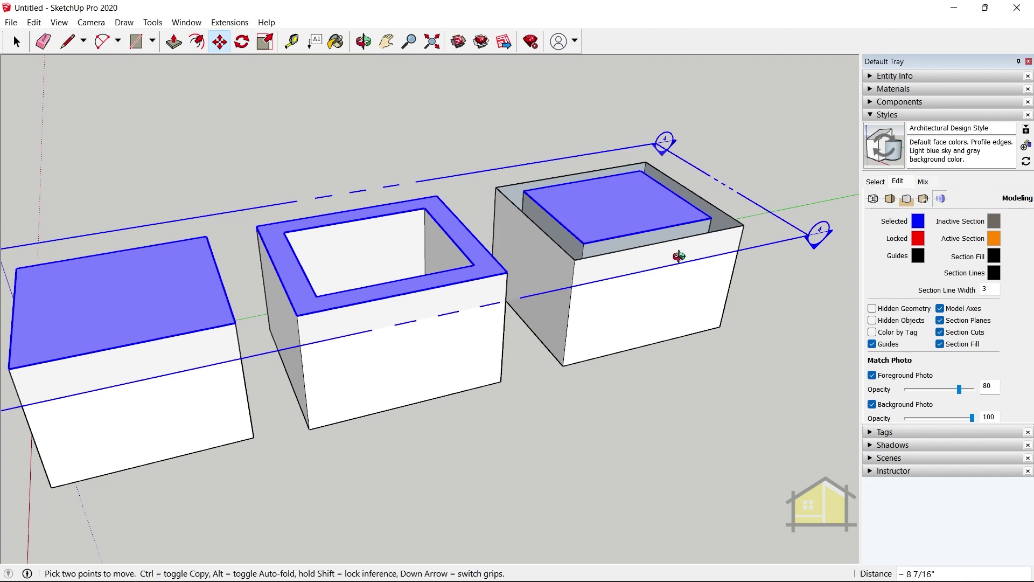
pyautogui.moveTo(677, 254); pyautogui.dragTo(587, 198, button='middle')
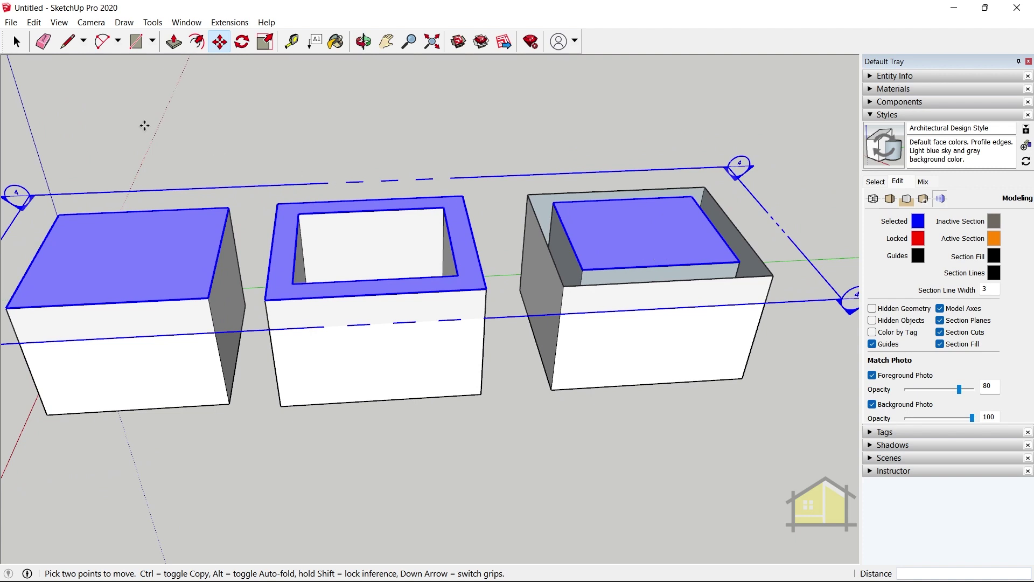
pyautogui.click(16, 42)
pyautogui.click(313, 139)
pyautogui.scroll(-2, 621, 213)
pyautogui.moveTo(528, 251); pyautogui.dragTo(602, 298, button='middle')
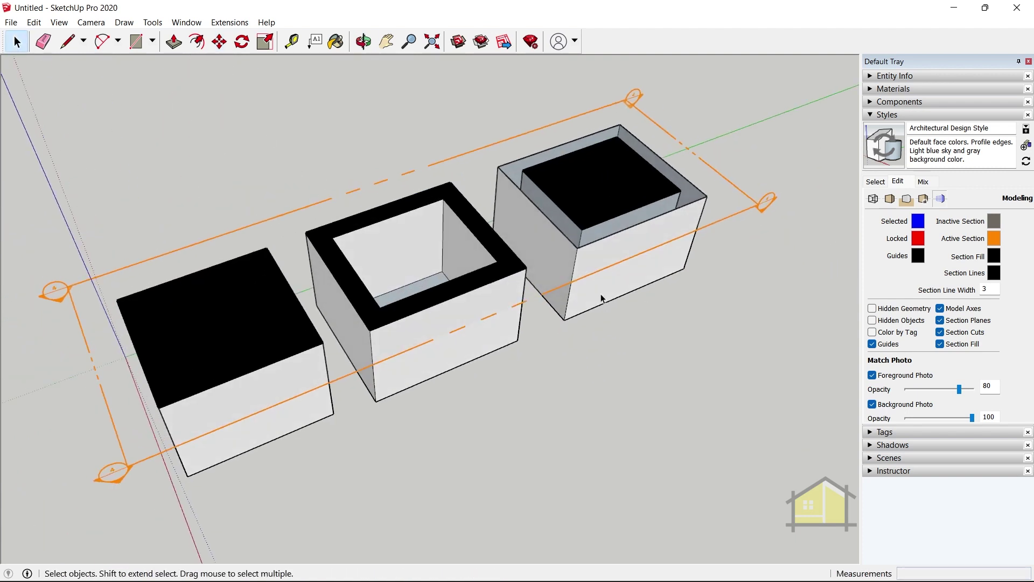
# Toggle Section Fill off and back on twice to compare the cut boxes with and without it.
pyautogui.click(53, 23)
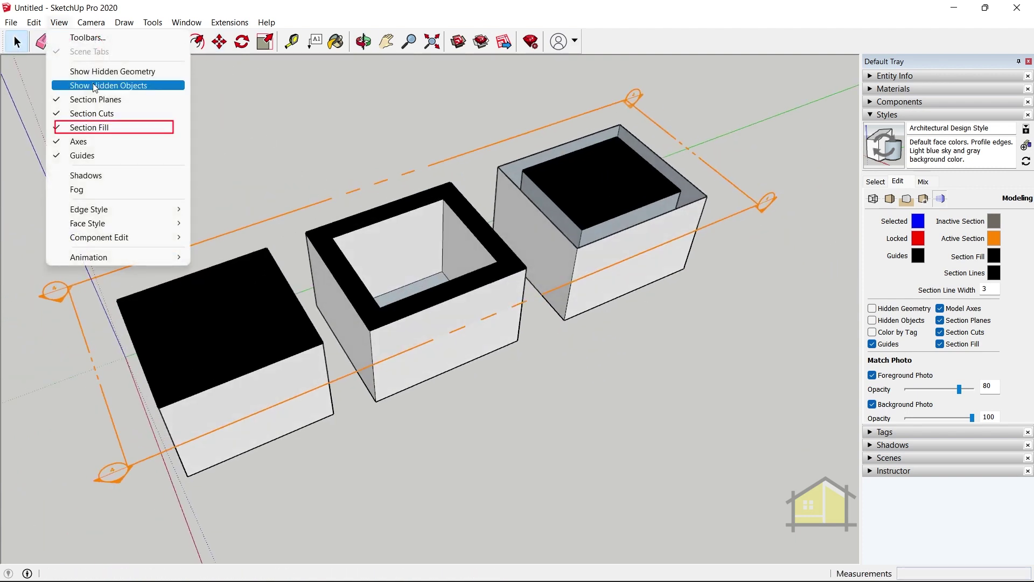
pyautogui.click(113, 127)
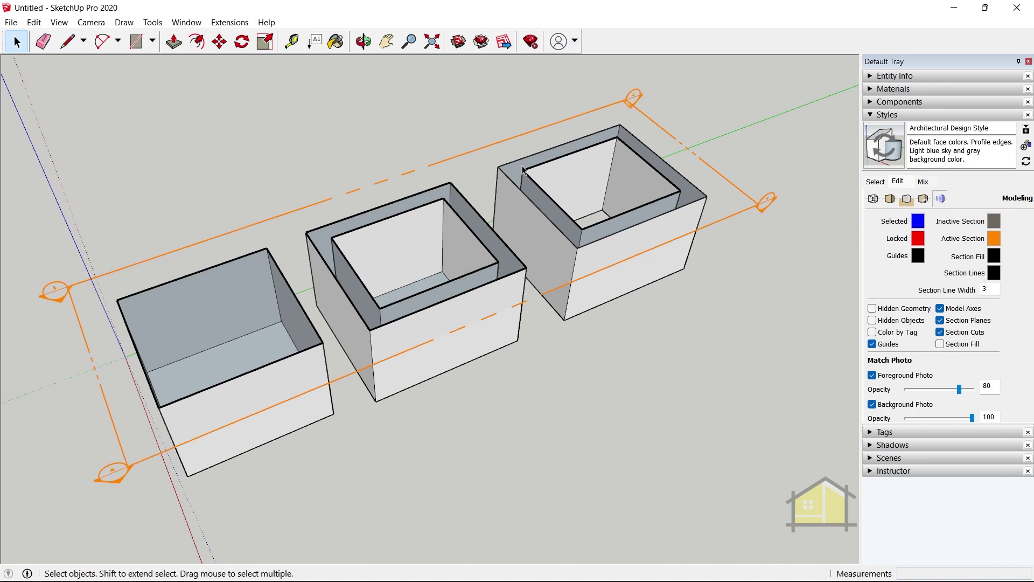
pyautogui.click(59, 22)
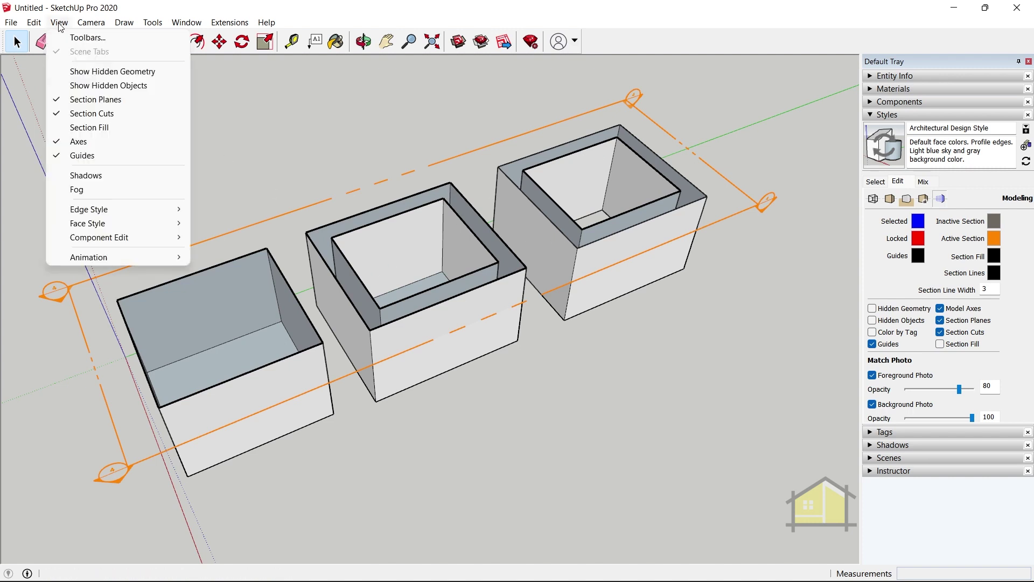
pyautogui.click(100, 129)
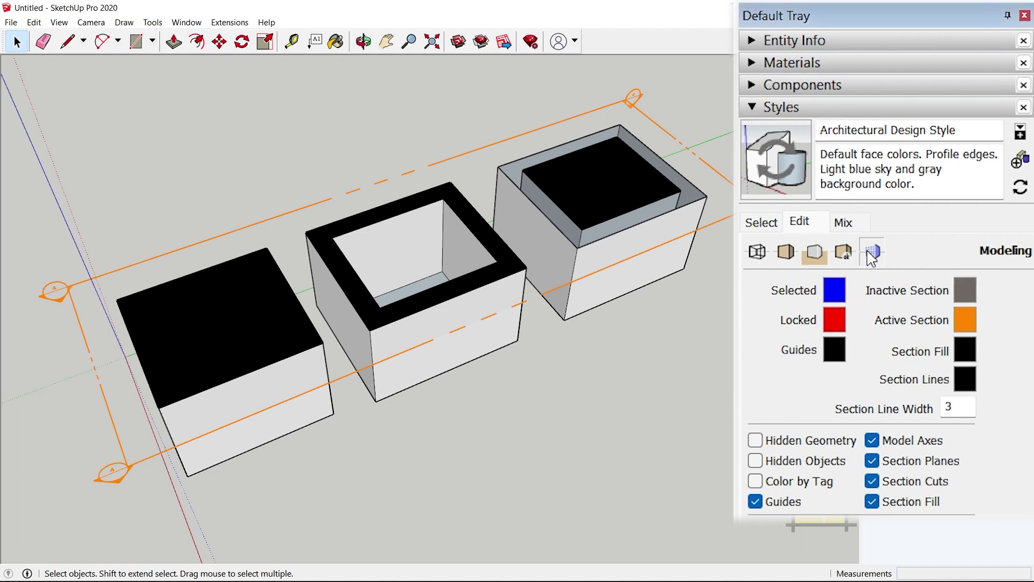
pyautogui.click(872, 501)
pyautogui.click(872, 502)
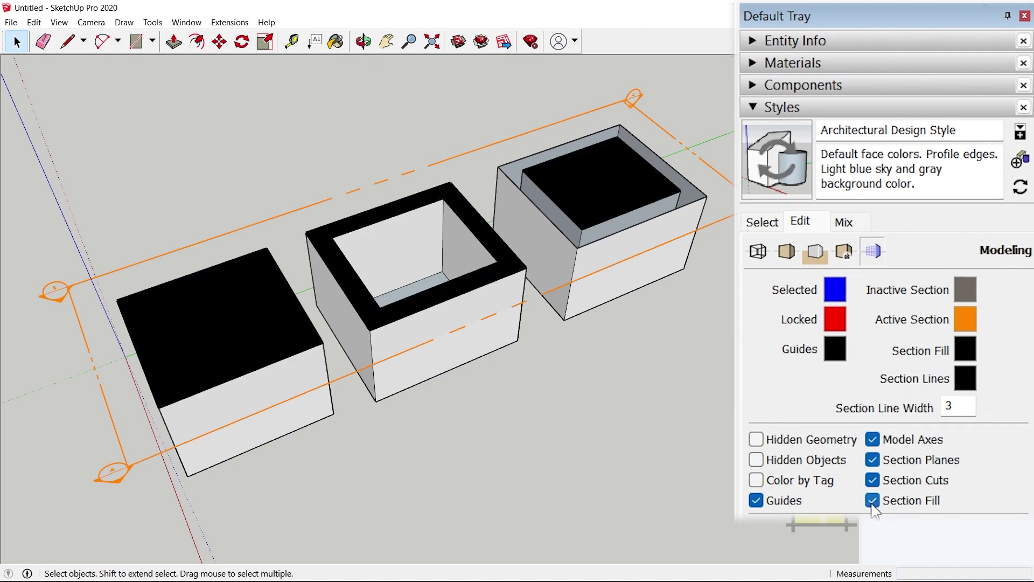
# Select the section plane and examine where it crosses the third box's inner block and outer rim.
pyautogui.scroll(2, 613, 214)
pyautogui.scroll(1, 476, 160)
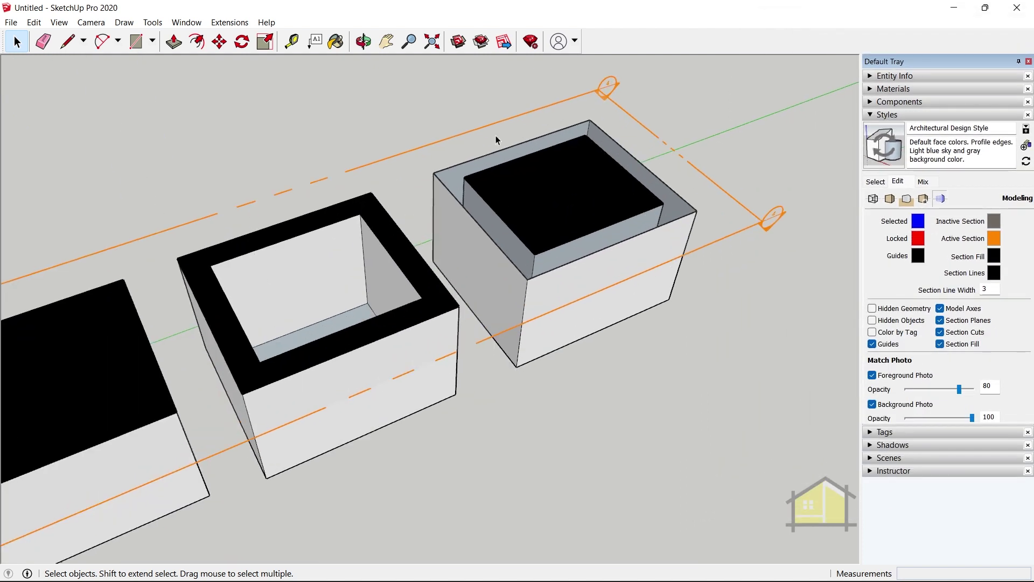
pyautogui.moveTo(668, 330); pyautogui.dragTo(557, 231, button='middle')
pyautogui.click(556, 228)
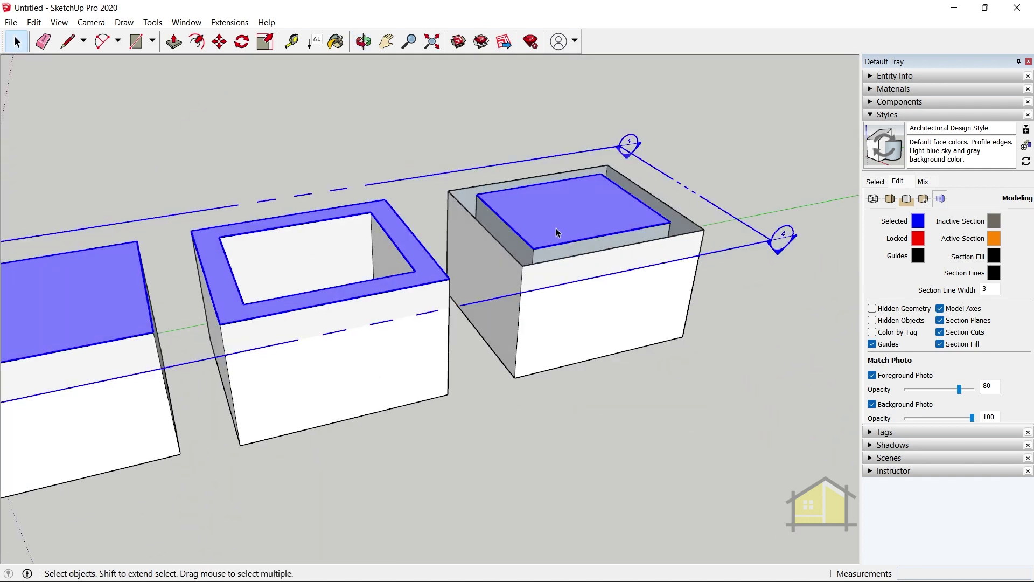
pyautogui.scroll(2, 518, 198)
pyautogui.moveTo(519, 199); pyautogui.dragTo(518, 228, button='middle')
pyautogui.moveTo(613, 173); pyautogui.dragTo(542, 347, button='middle')
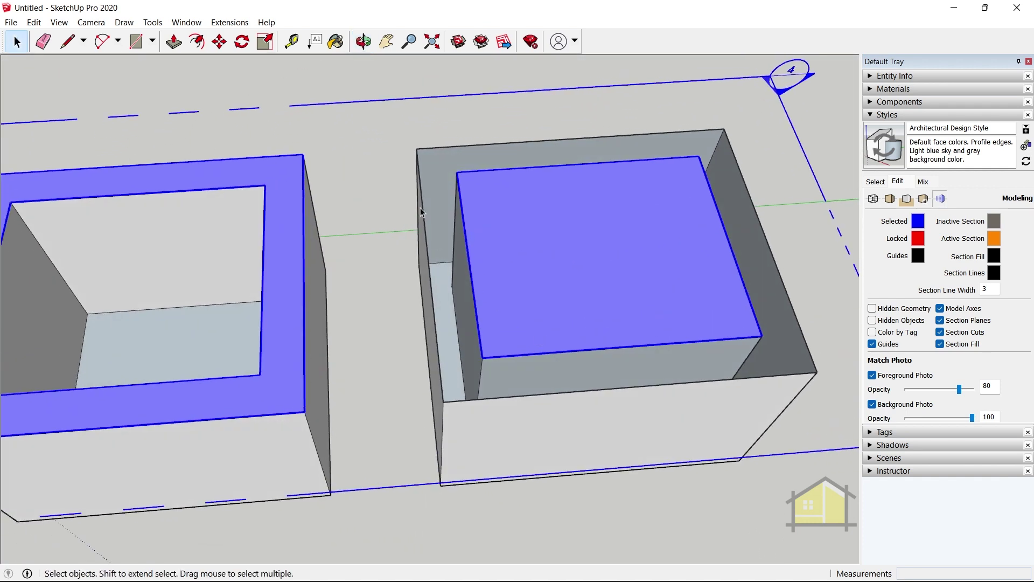
pyautogui.scroll(-3, 419, 207)
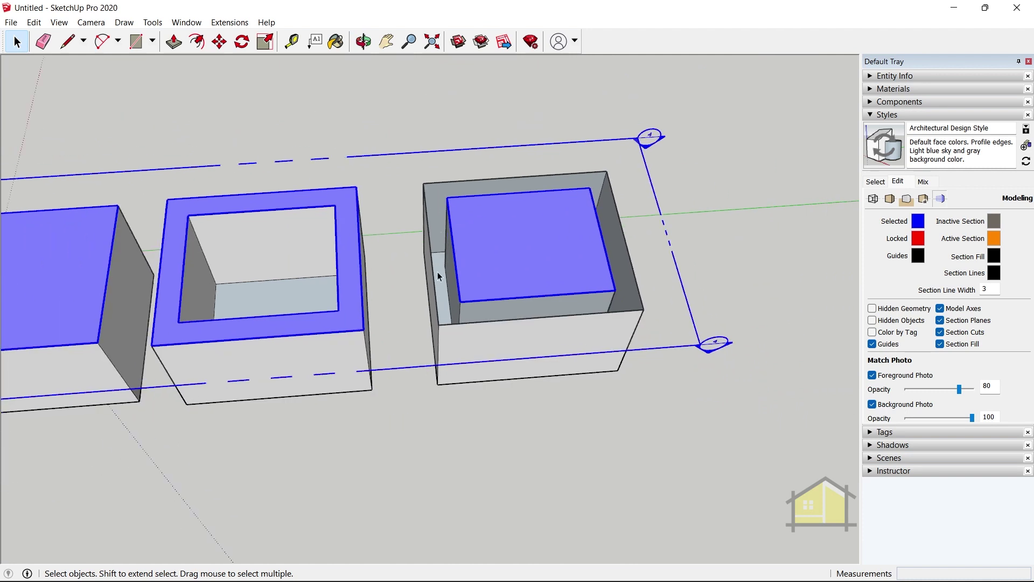
pyautogui.moveTo(558, 305); pyautogui.dragTo(638, 199, button='middle')
pyautogui.scroll(3, 464, 198)
pyautogui.scroll(-2, 464, 198)
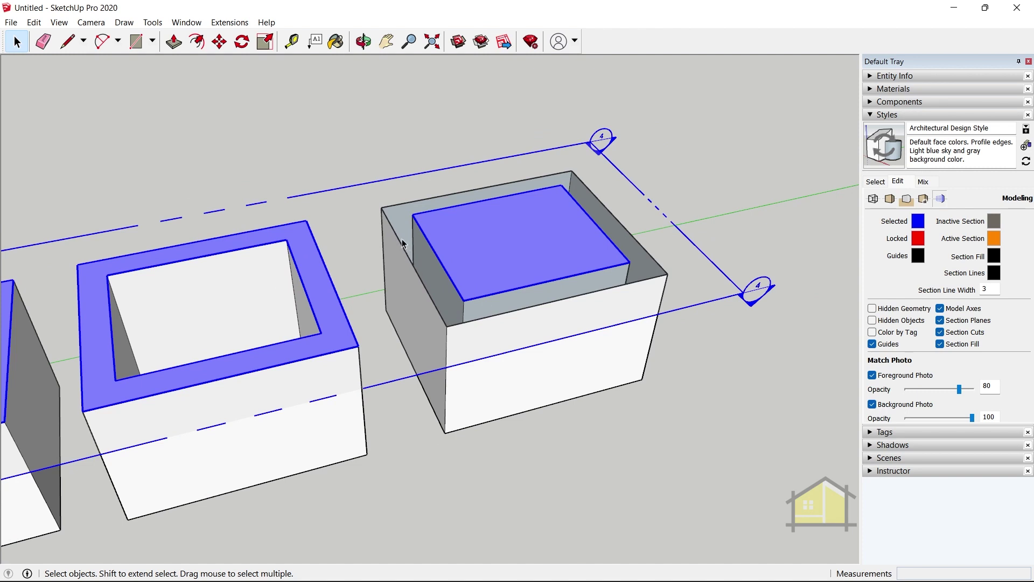
# Try moving the section plane down by about 1' 6 13/16", and erase the plane.
pyautogui.press('m')
pyautogui.click(705, 302)
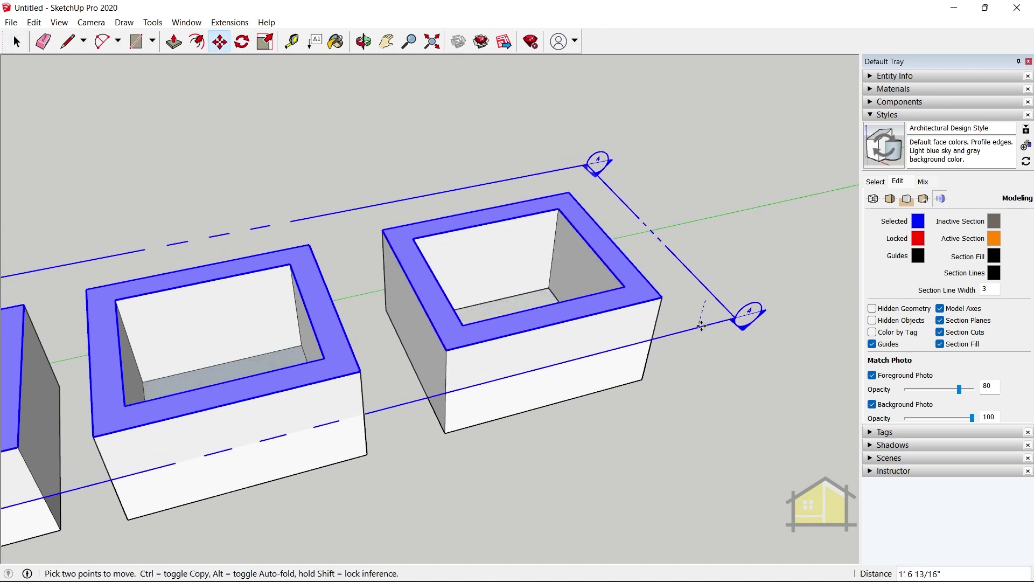
pyautogui.press('space')
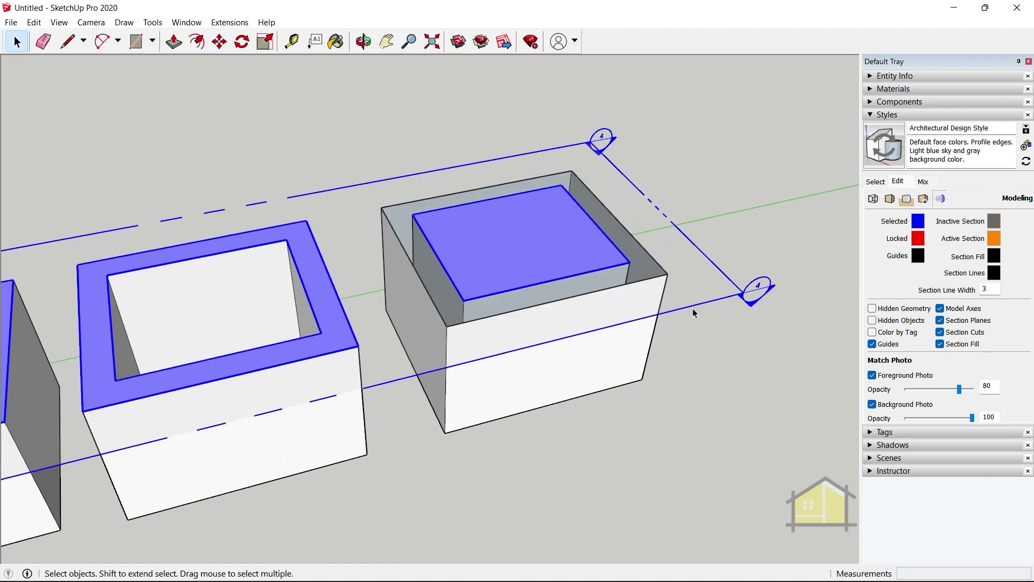
pyautogui.click(735, 300)
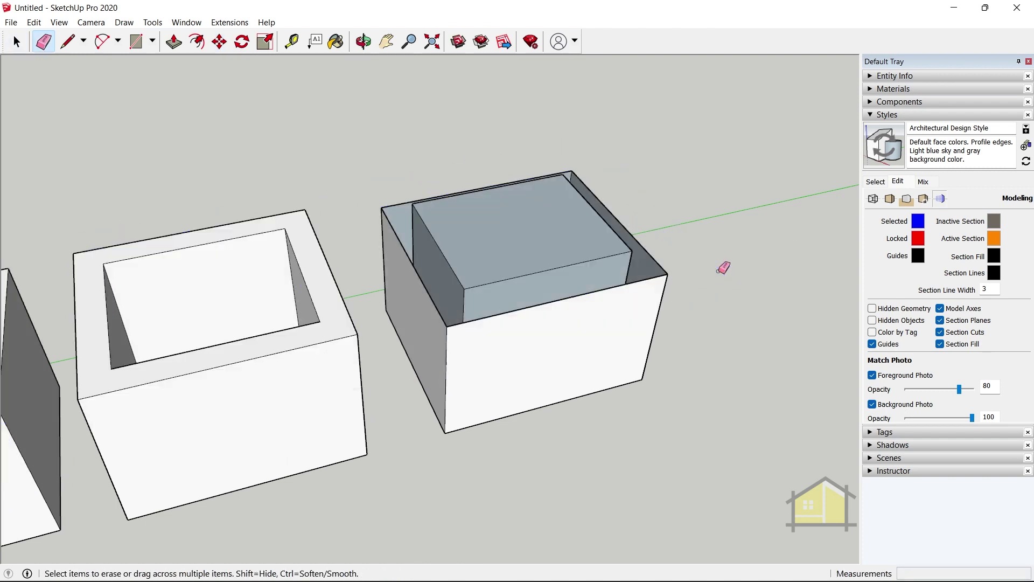
pyautogui.press('space')
# Select only the upper outer edges of the third box and move them up level with the inner block's top.
pyautogui.moveTo(611, 254)
pyautogui.mouseDown(button='middle')
pyautogui.moveTo(435, 263)
pyautogui.moveTo(483, 264)
pyautogui.moveTo(488, 215)
pyautogui.moveTo(371, 228)
pyautogui.mouseUp(button='middle')
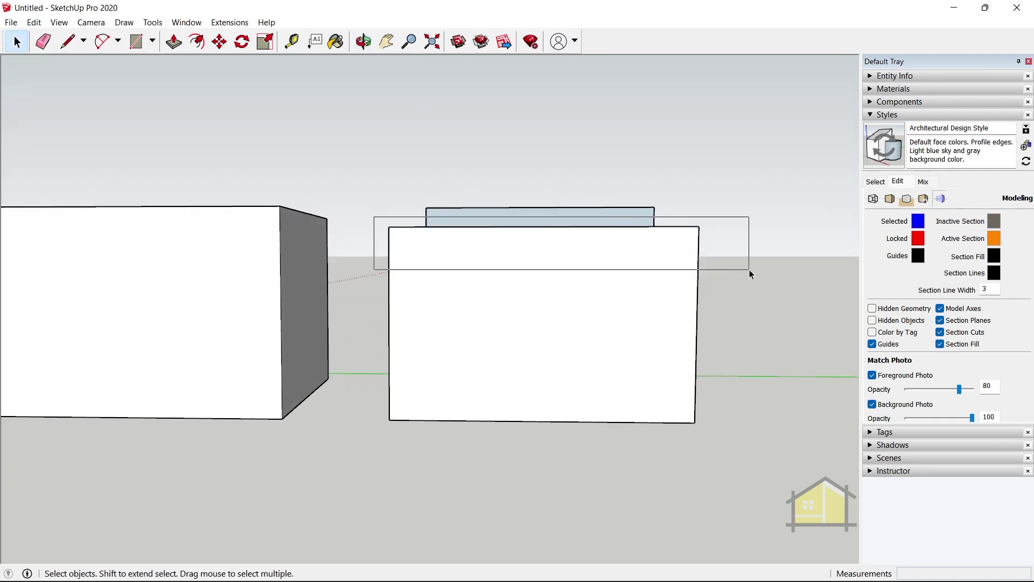
pyautogui.moveTo(513, 209); pyautogui.dragTo(367, 255, button='middle')
pyautogui.scroll(3, 361, 249)
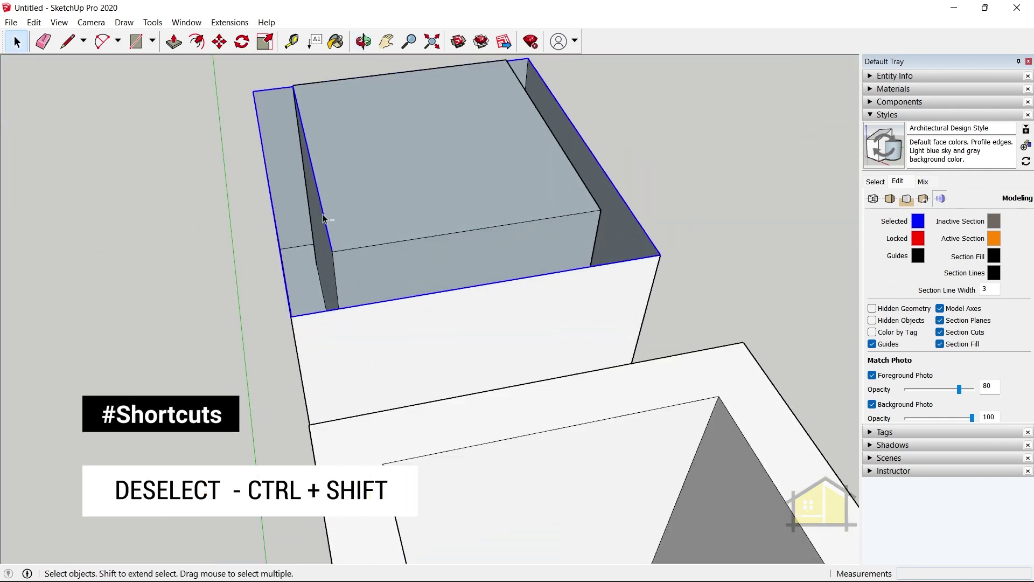
pyautogui.scroll(-3, 419, 211)
pyautogui.moveTo(419, 213); pyautogui.dragTo(570, 221, button='middle')
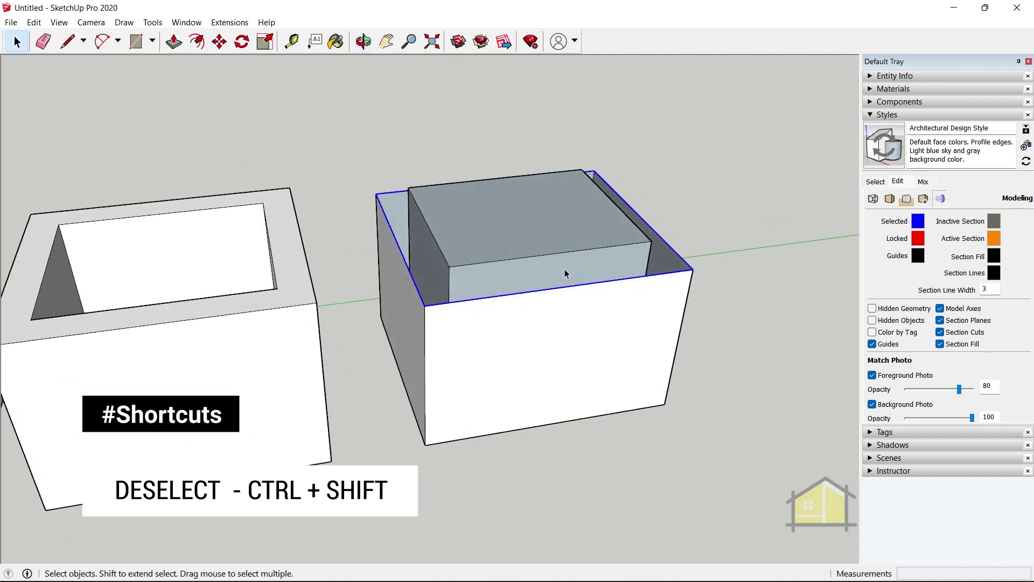
pyautogui.moveTo(564, 270); pyautogui.dragTo(649, 182, button='middle')
pyautogui.scroll(3, 485, 268)
pyautogui.press('m')
pyautogui.click(456, 262)
pyautogui.moveTo(454, 181); pyautogui.dragTo(455, 294, button='middle')
pyautogui.moveTo(461, 235); pyautogui.dragTo(378, 301, button='middle')
pyautogui.click(426, 208)
pyautogui.scroll(-5, 426, 207)
pyautogui.press('space')
# Place a section plane parallel to the third box's top, accepting the default name and symbol, and inspect the filled cuts.
pyautogui.click(153, 22)
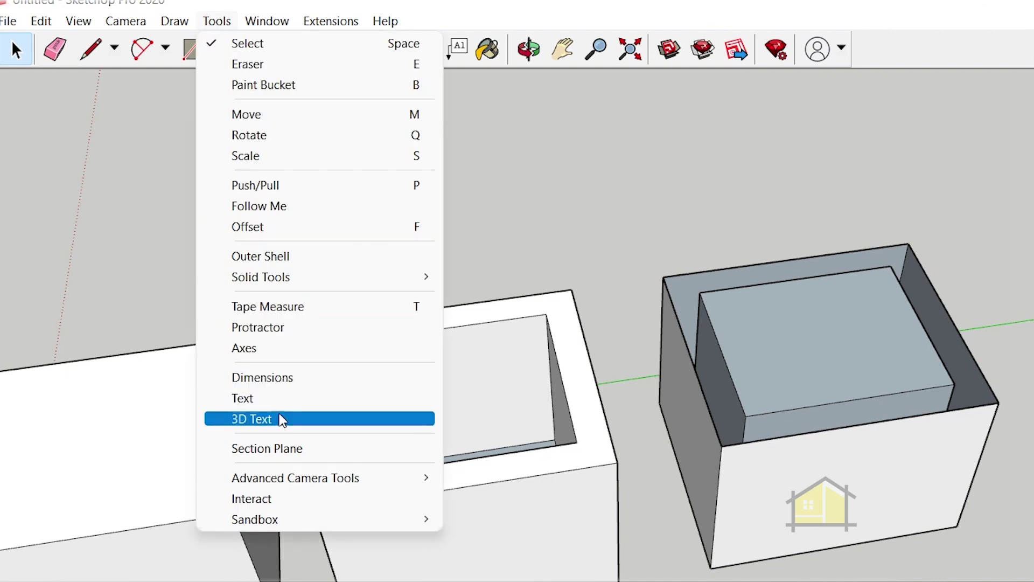
pyautogui.click(276, 448)
pyautogui.click(780, 343)
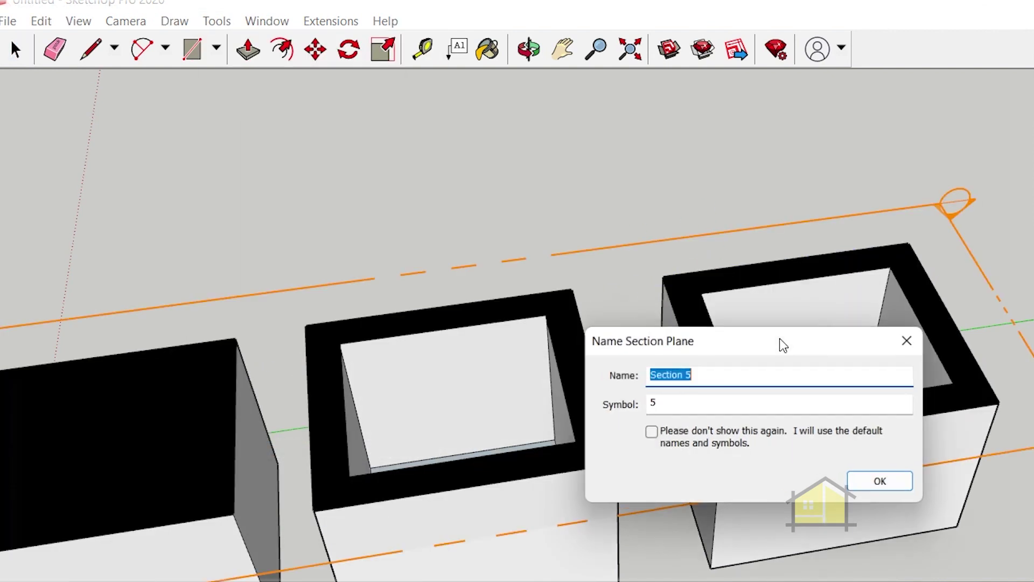
pyautogui.click(862, 483)
pyautogui.moveTo(807, 504); pyautogui.dragTo(686, 453, button='middle')
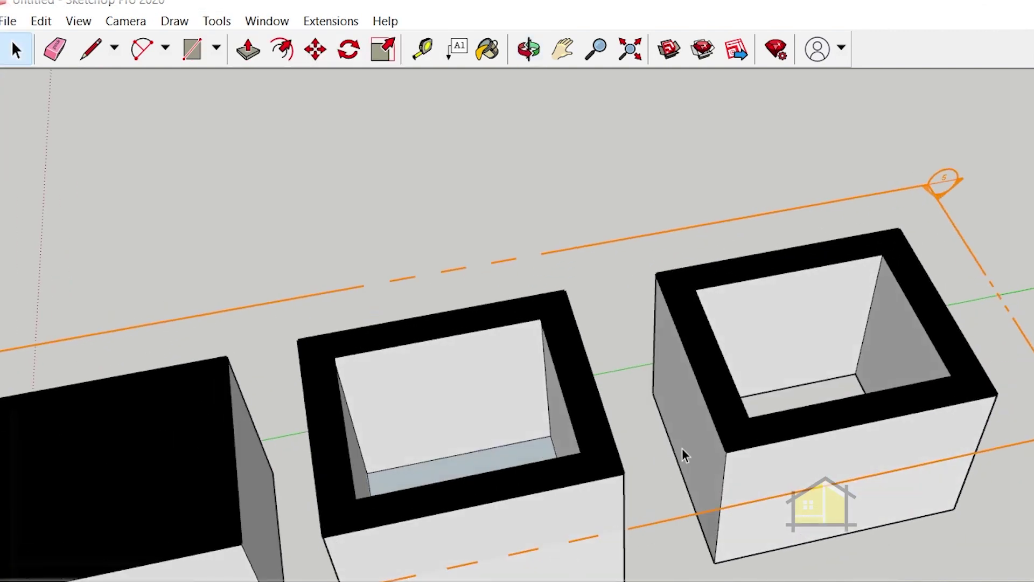
pyautogui.moveTo(798, 419)
pyautogui.mouseDown(button='middle')
pyautogui.moveTo(824, 425)
pyautogui.moveTo(778, 412)
pyautogui.mouseUp(button='middle')
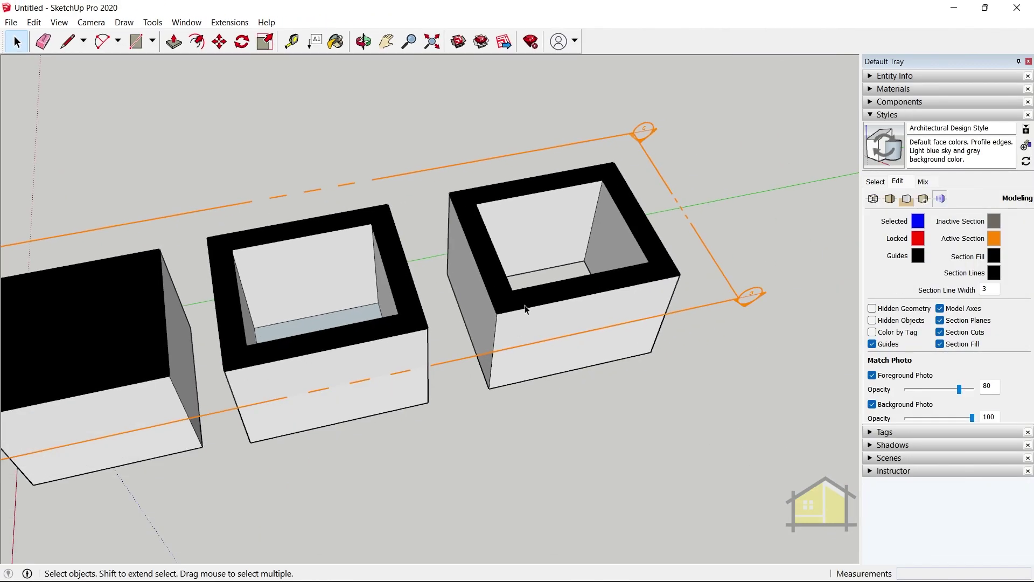
pyautogui.scroll(-2, 939, 457)
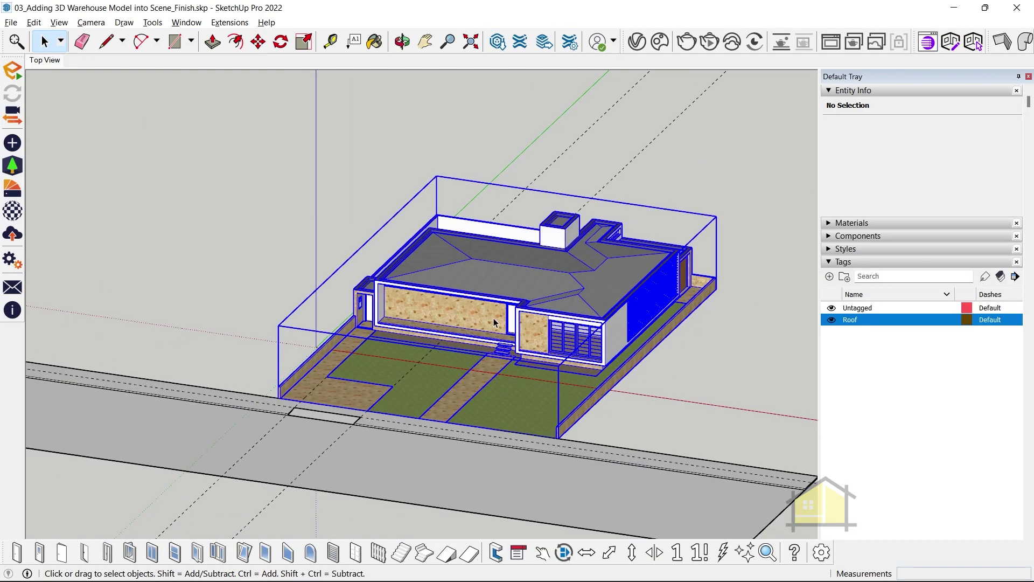
# Open the house model for editing and select the stone wall and side wall of the front porch to inspect them.
pyautogui.moveTo(494, 318); pyautogui.dragTo(467, 469, button='middle')
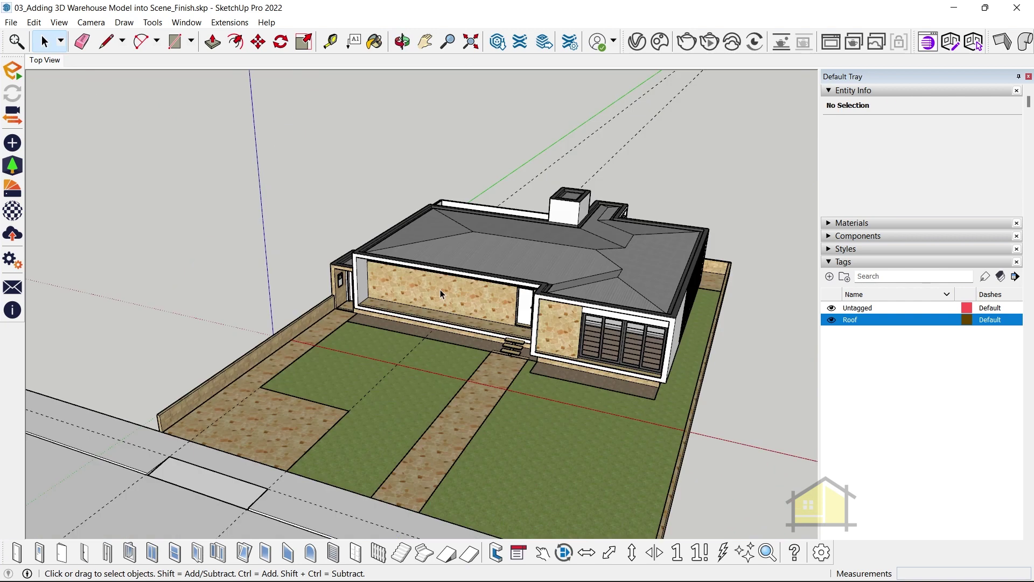
pyautogui.click(441, 289)
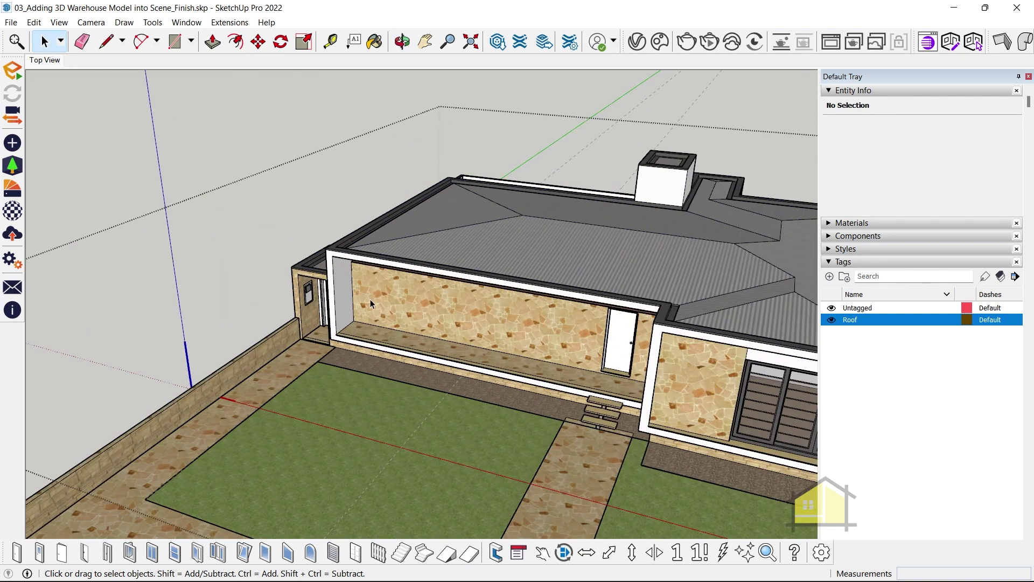
pyautogui.click(371, 301)
pyautogui.click(342, 290)
pyautogui.scroll(3, 343, 291)
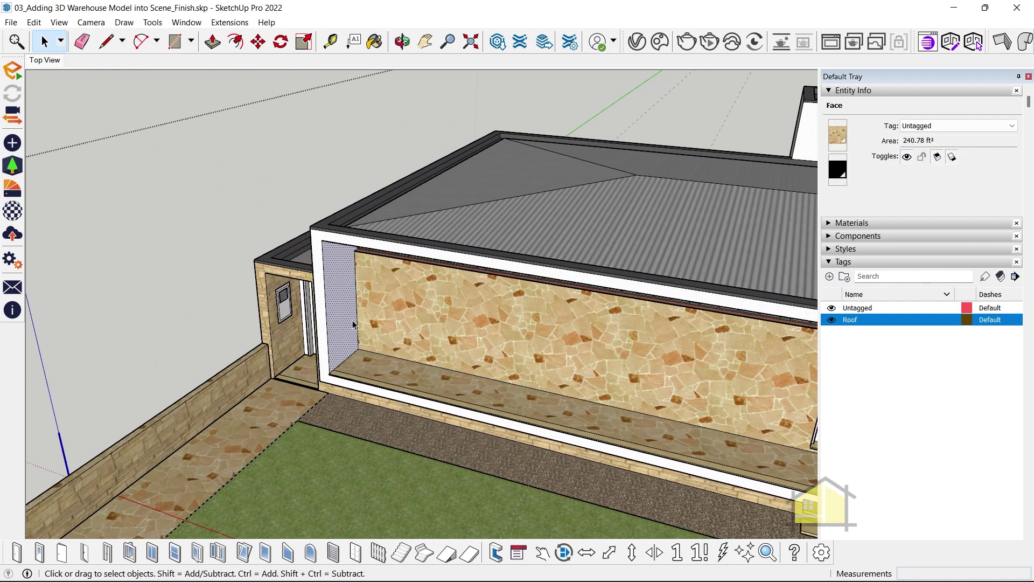
pyautogui.click(365, 364)
pyautogui.click(372, 327)
# Examine the side entrance and the front porch wall, selecting the entrance door's face to check the geometry.
pyautogui.click(269, 301)
pyautogui.scroll(4, 271, 262)
pyautogui.click(289, 264)
pyautogui.moveTo(289, 264); pyautogui.dragTo(512, 231, button='middle')
pyautogui.click(313, 355)
pyautogui.scroll(3, 315, 357)
pyautogui.click(332, 363)
pyautogui.click(317, 344)
pyautogui.moveTo(317, 344); pyautogui.dragTo(35, 345, button='middle')
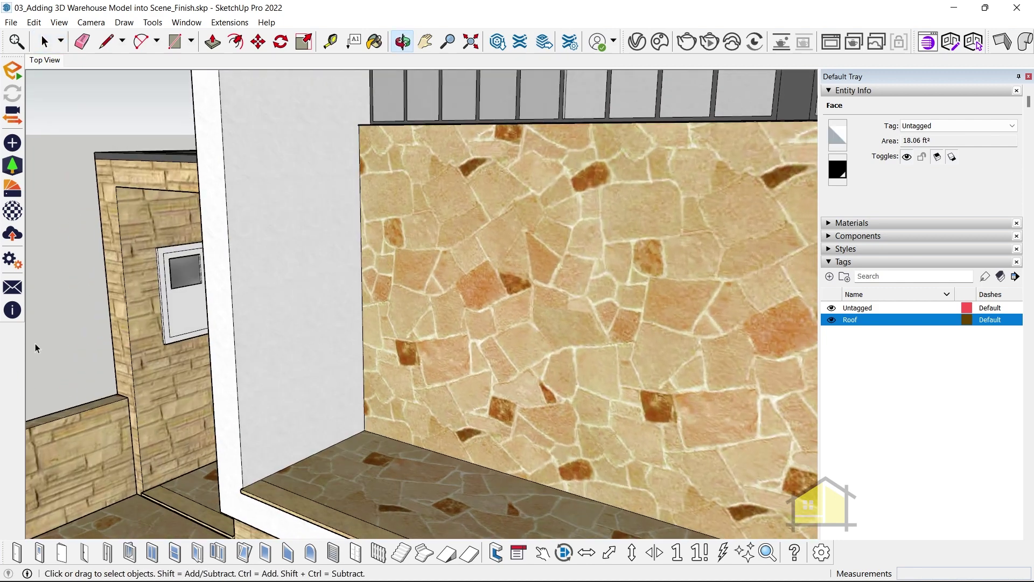
pyautogui.scroll(-3, 214, 334)
pyautogui.scroll(5, 123, 311)
pyautogui.moveTo(111, 302); pyautogui.dragTo(228, 313, button='middle')
pyautogui.scroll(-7, 229, 313)
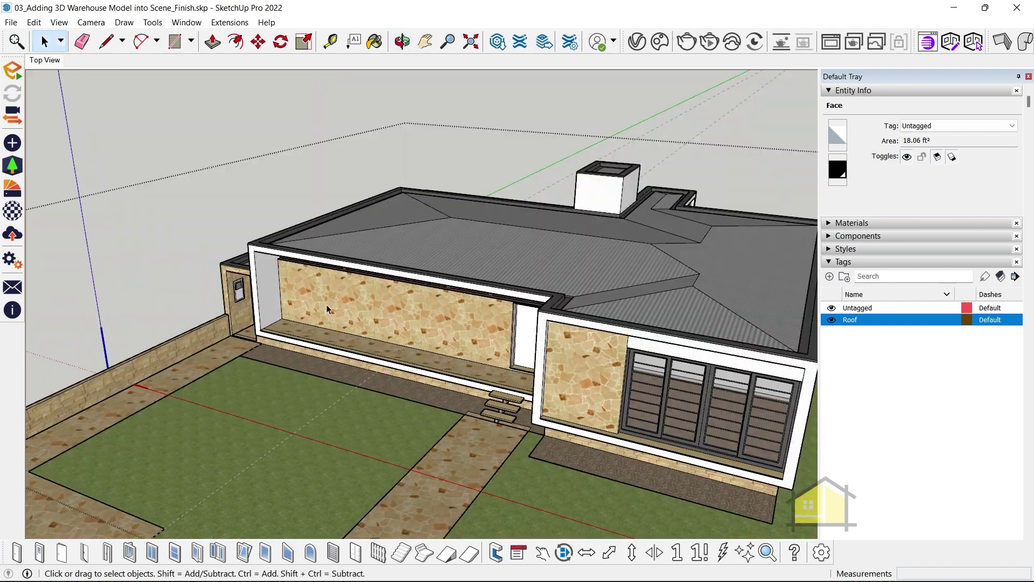
# Examine the roof and surrounding parapet of the house, selecting the roof's front and rear slopes.
pyautogui.moveTo(327, 305); pyautogui.dragTo(537, 378, button='middle')
pyautogui.scroll(6, 495, 310)
pyautogui.scroll(-3, 510, 302)
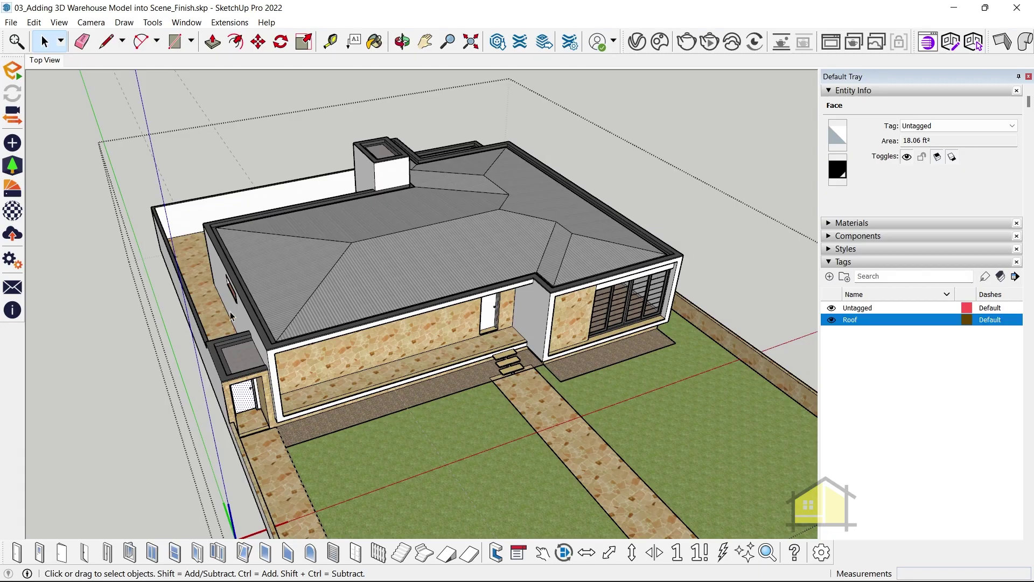
pyautogui.scroll(3, 379, 292)
pyautogui.click(379, 292)
pyautogui.moveTo(374, 292); pyautogui.dragTo(496, 253, button='middle')
pyautogui.scroll(5, 319, 198)
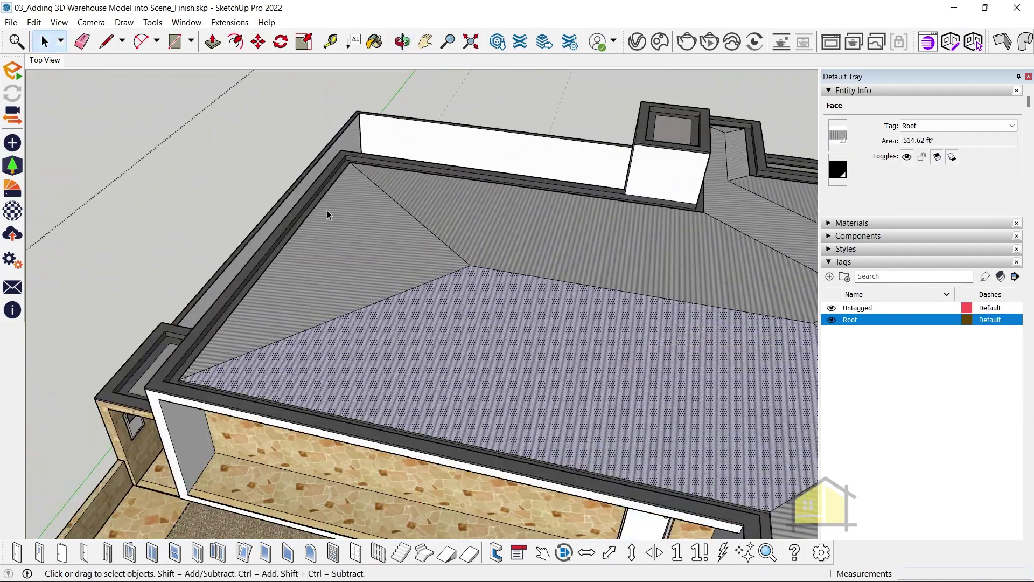
pyautogui.click(435, 210)
pyautogui.scroll(-4, 371, 228)
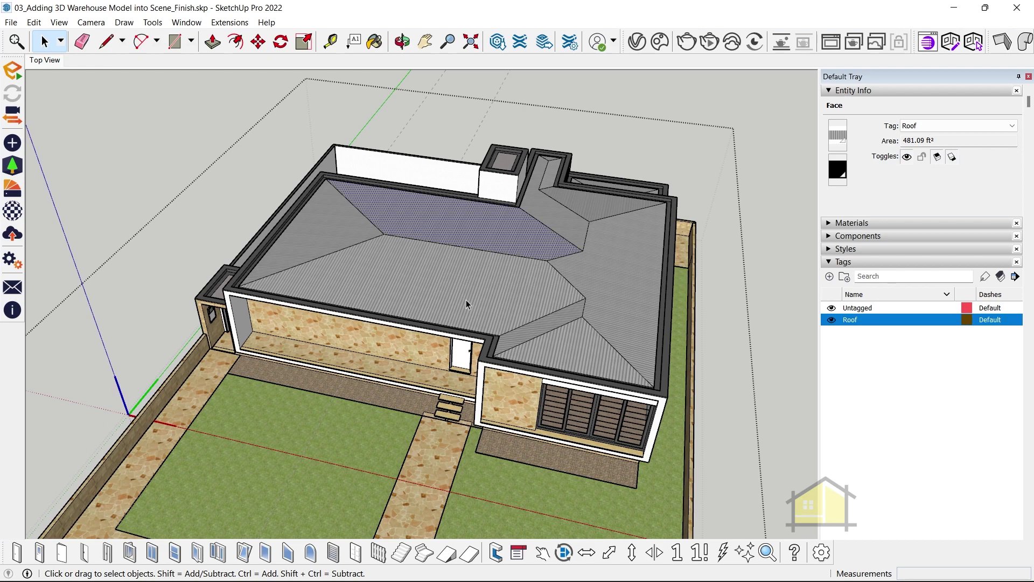
pyautogui.moveTo(467, 300); pyautogui.dragTo(475, 212, button='middle')
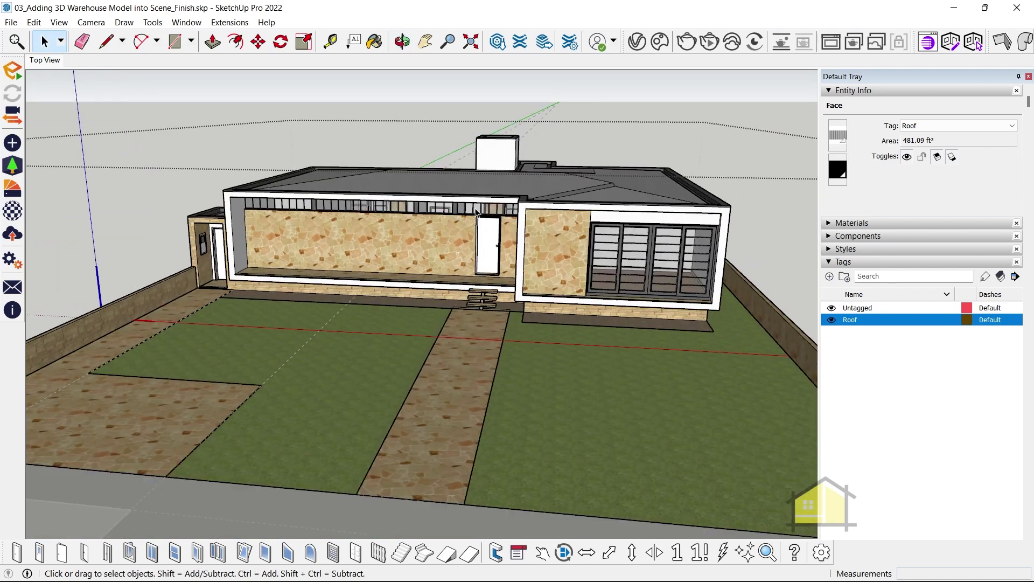
pyautogui.scroll(4, 514, 182)
pyautogui.moveTo(522, 179); pyautogui.dragTo(442, 269, button='middle')
pyautogui.scroll(-5, 441, 269)
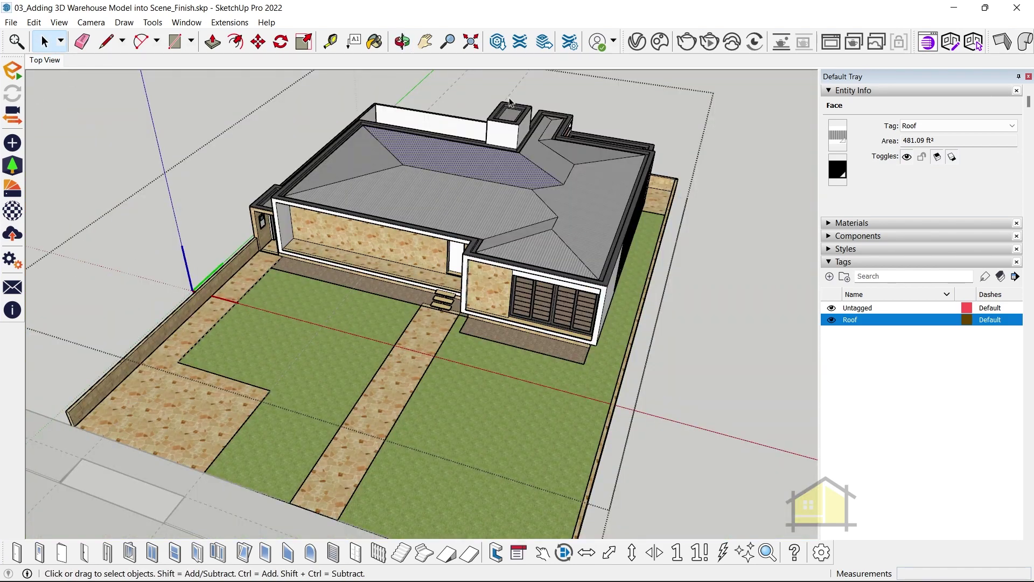
# Place a section plane on the parapet's top face at the house's front corner, accepting the default name and symbol.
pyautogui.moveTo(516, 277); pyautogui.dragTo(329, 162, button='middle')
pyautogui.scroll(-3, 328, 142)
pyautogui.scroll(2, 280, 119)
pyautogui.click(153, 26)
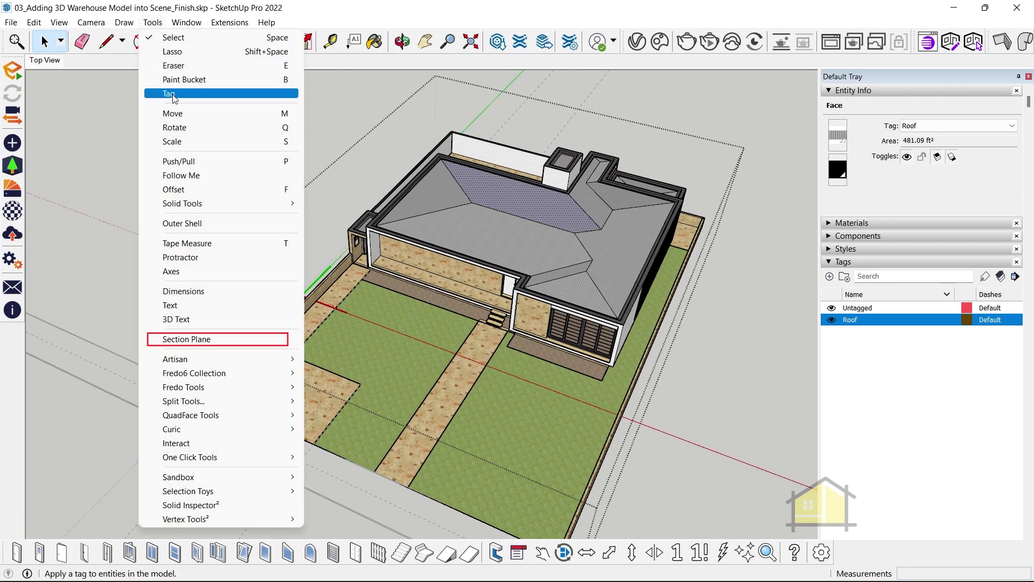
pyautogui.click(216, 339)
pyautogui.scroll(3, 356, 224)
pyautogui.scroll(3, 377, 222)
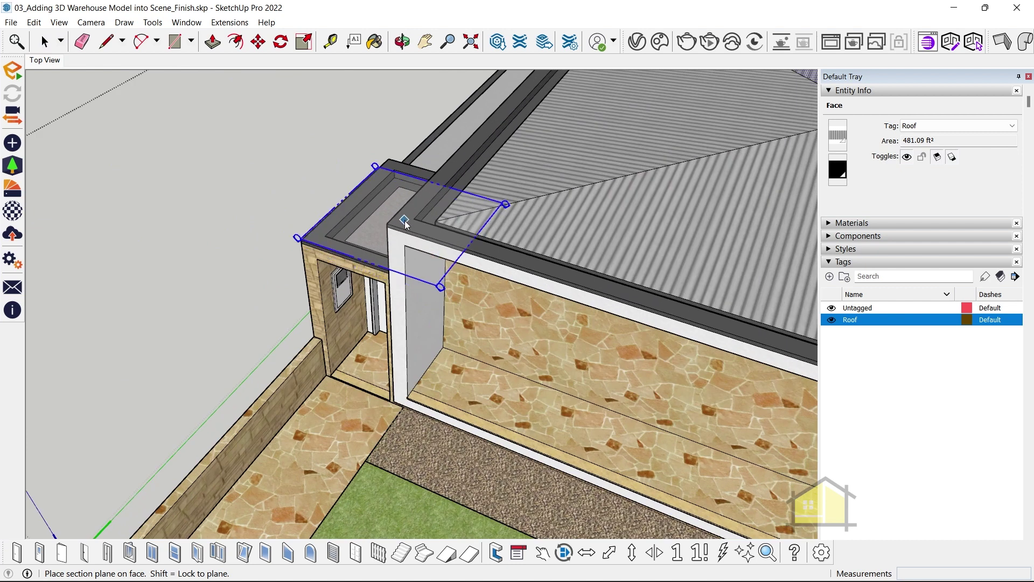
pyautogui.click(397, 223)
pyautogui.press('Return')
# Select the section plane and move it straight down until it cuts through the upper part of the front door.
pyautogui.scroll(-4, 290, 222)
pyautogui.press('m')
pyautogui.click(348, 229)
pyautogui.press('space')
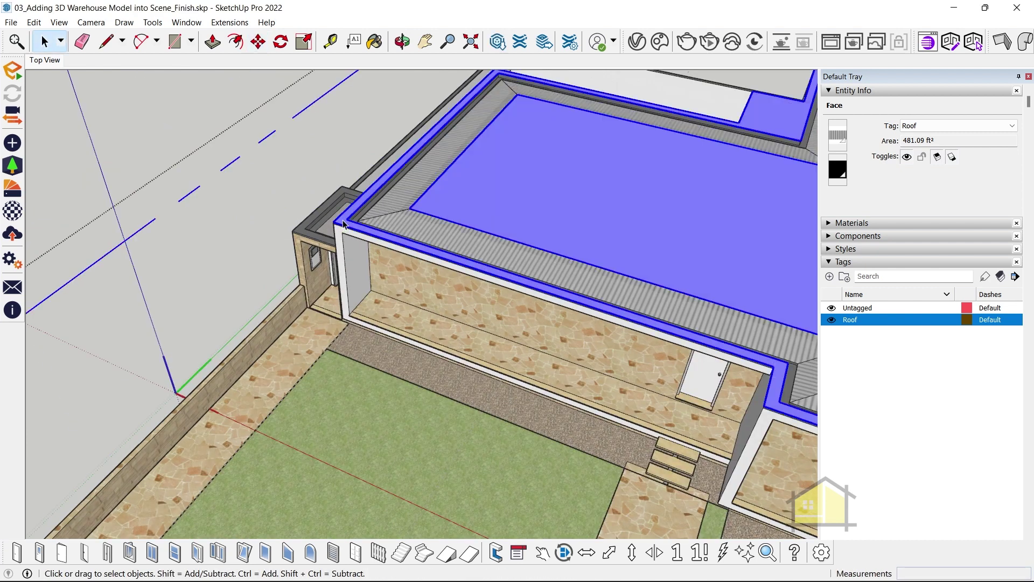
pyautogui.click(343, 231)
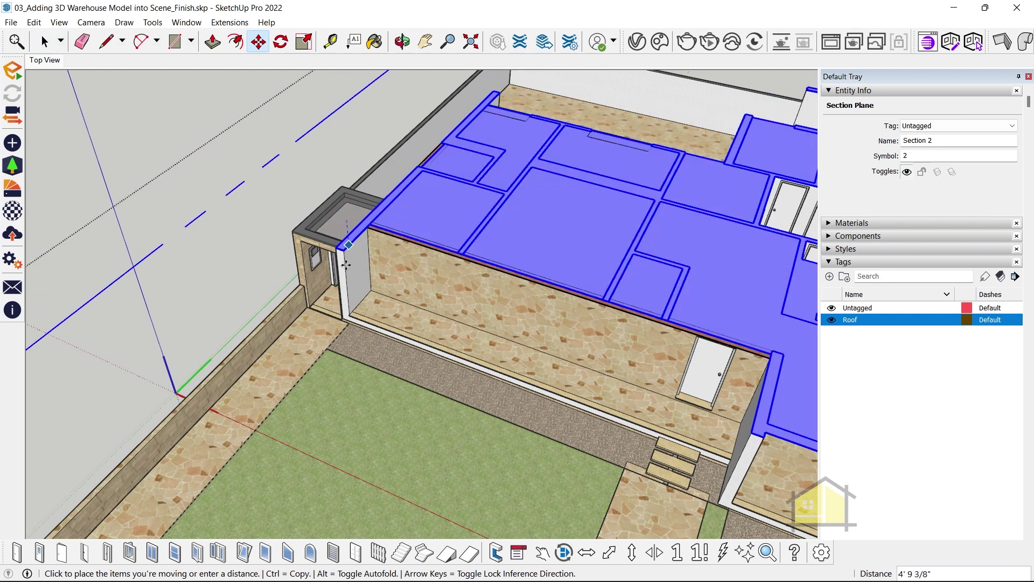
pyautogui.click(347, 271)
pyautogui.scroll(-4, 349, 239)
pyautogui.scroll(4, 546, 226)
pyautogui.press('space')
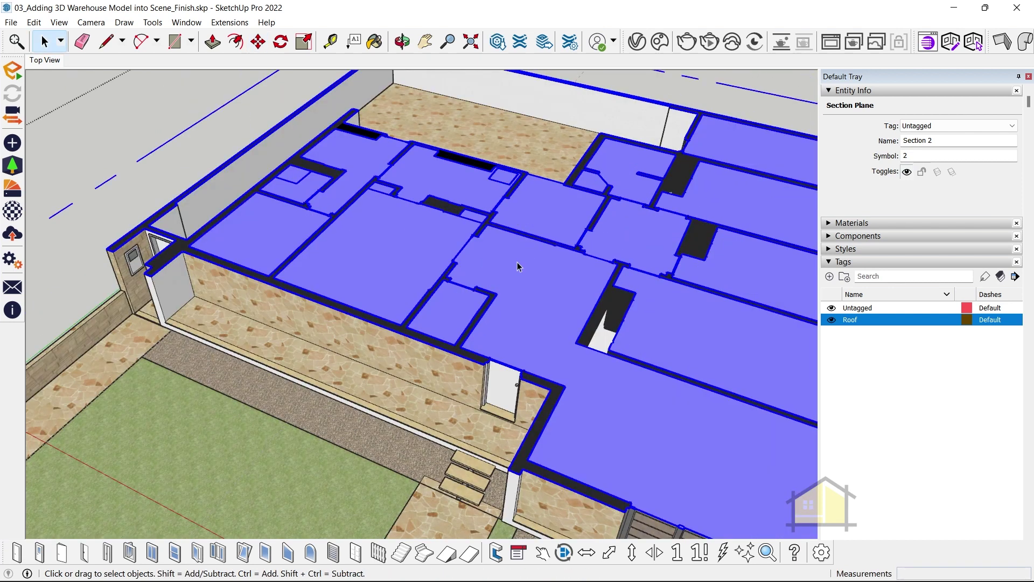
# Clear the selection and examine the section cut, selecting the porch's stone wall, side wall and floor in turn.
pyautogui.scroll(2, 517, 264)
pyautogui.scroll(-2, 405, 264)
pyautogui.click(116, 117)
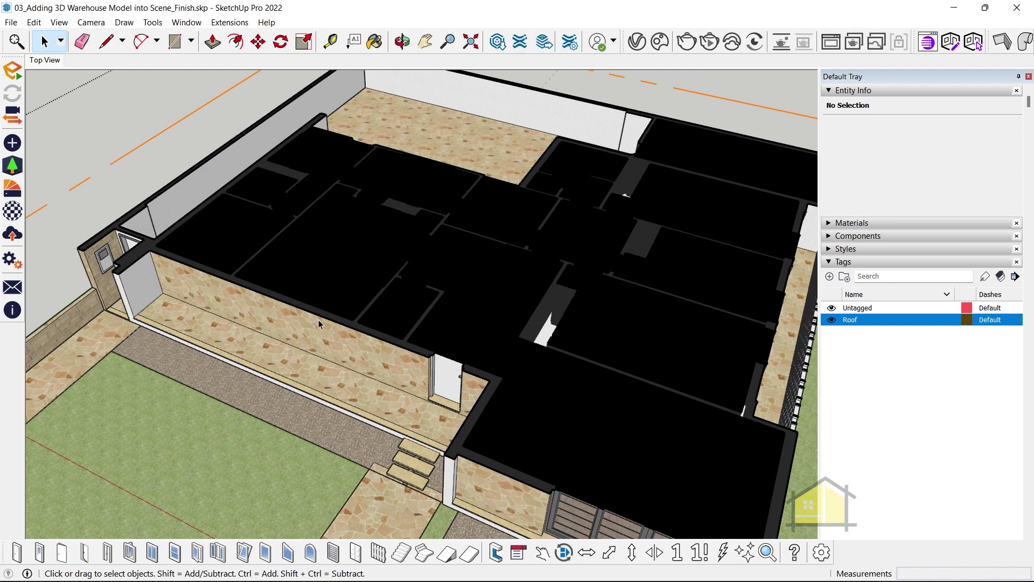
pyautogui.click(298, 313)
pyautogui.scroll(3, 65, 235)
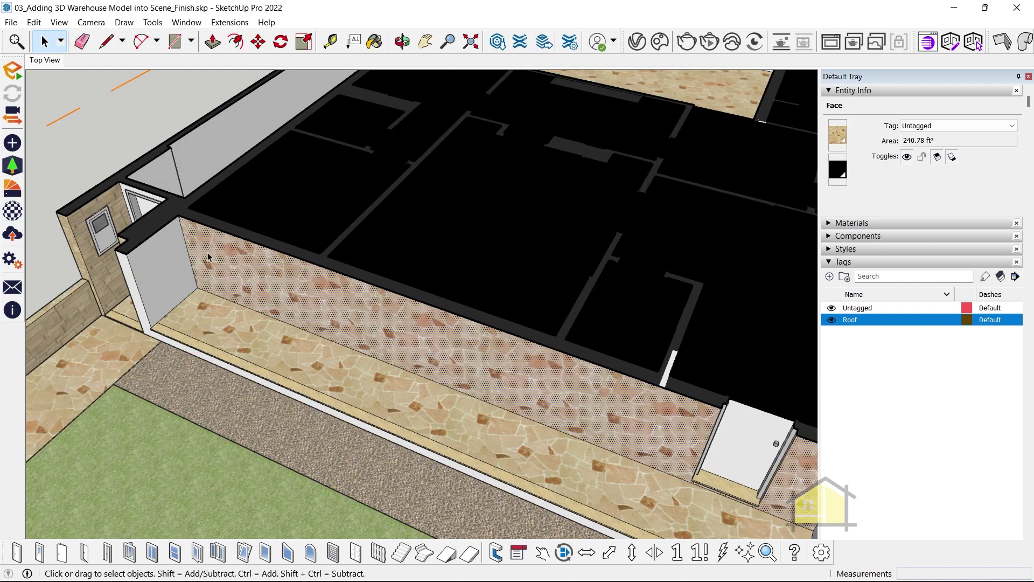
pyautogui.doubleClick(212, 254)
pyautogui.doubleClick(164, 250)
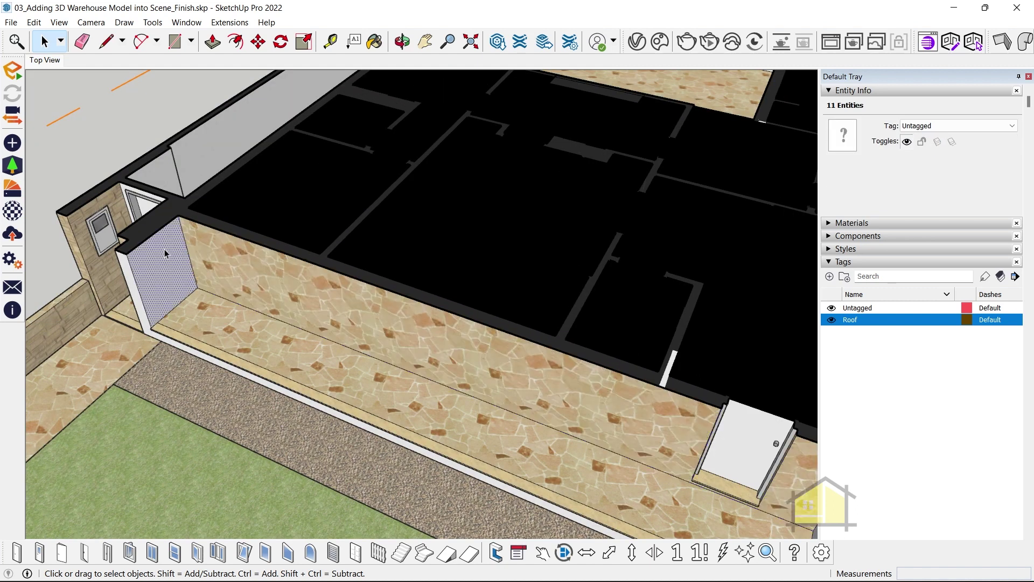
pyautogui.doubleClick(248, 315)
pyautogui.scroll(-3, 264, 308)
pyautogui.scroll(4, 184, 212)
pyautogui.scroll(3, 287, 261)
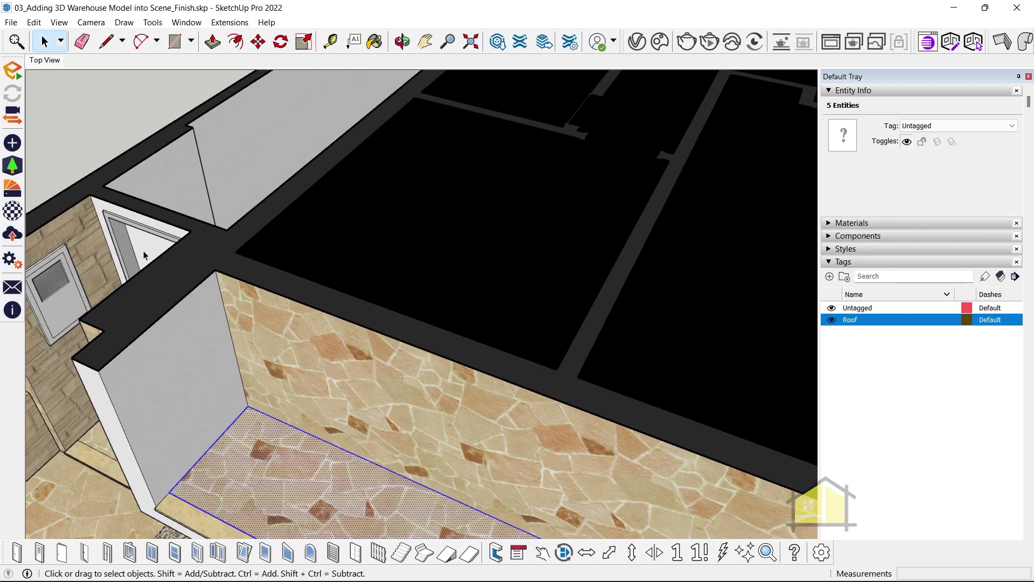
# Examine where the plane cuts the doors, selecting the side entrance door, the front door and the front door's frame.
pyautogui.click(144, 256)
pyautogui.scroll(-5, 129, 249)
pyautogui.scroll(4, 479, 361)
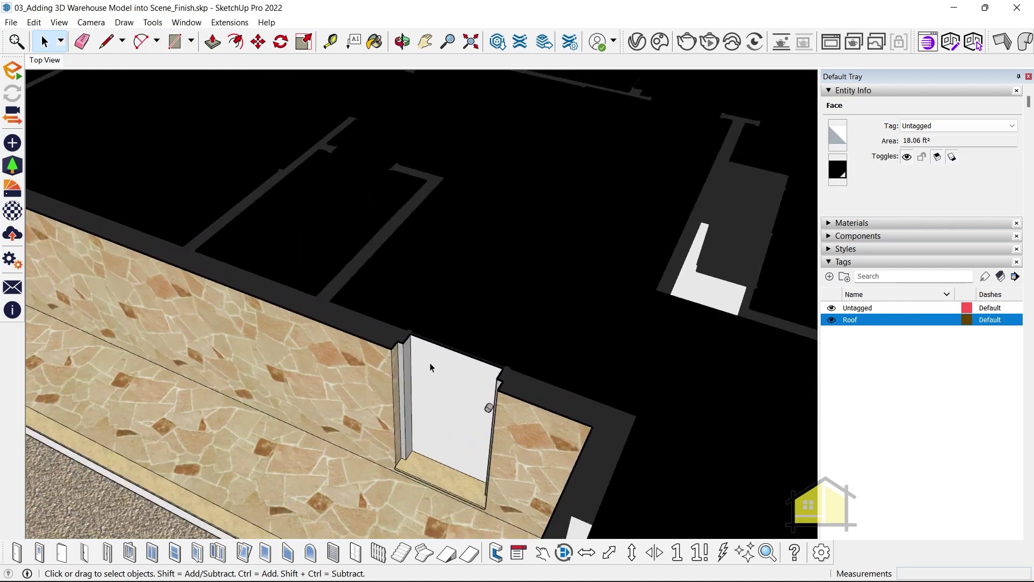
pyautogui.click(429, 364)
pyautogui.scroll(3, 415, 368)
pyautogui.click(378, 351)
pyautogui.click(348, 352)
pyautogui.click(403, 351)
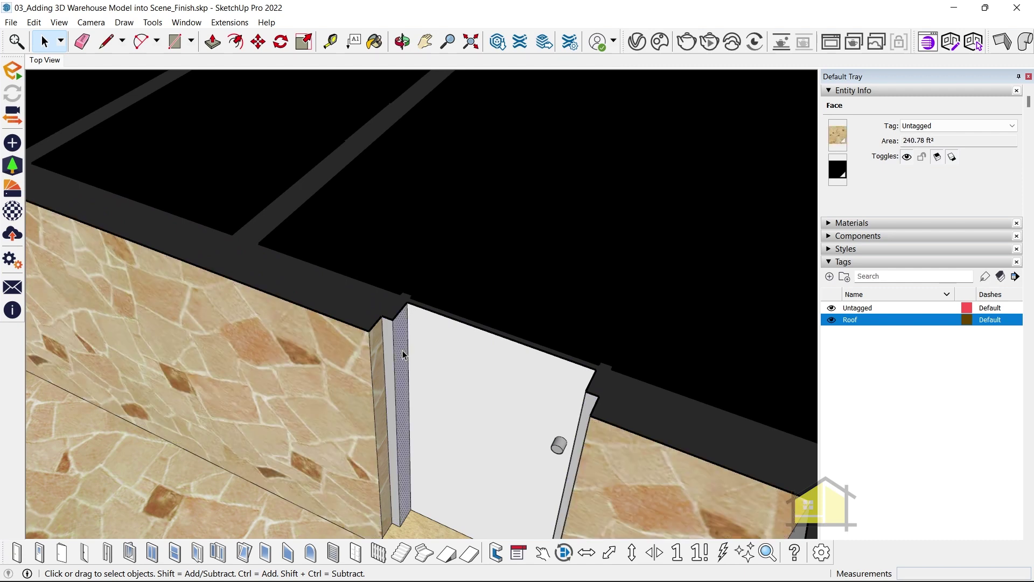
pyautogui.click(436, 348)
pyautogui.scroll(-6, 356, 280)
pyautogui.moveTo(372, 315); pyautogui.dragTo(389, 190, button='middle')
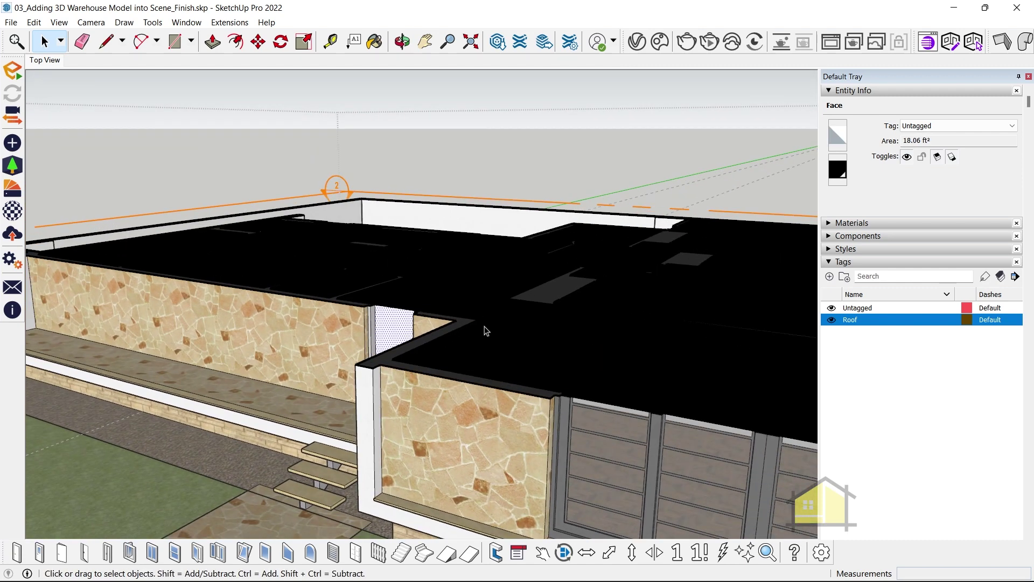
# Select the wall beside the front door and the section plane, and examine the cut across the walls.
pyautogui.scroll(3, 487, 331)
pyautogui.moveTo(486, 330); pyautogui.dragTo(340, 392, button='middle')
pyautogui.click(318, 326)
pyautogui.scroll(-4, 316, 304)
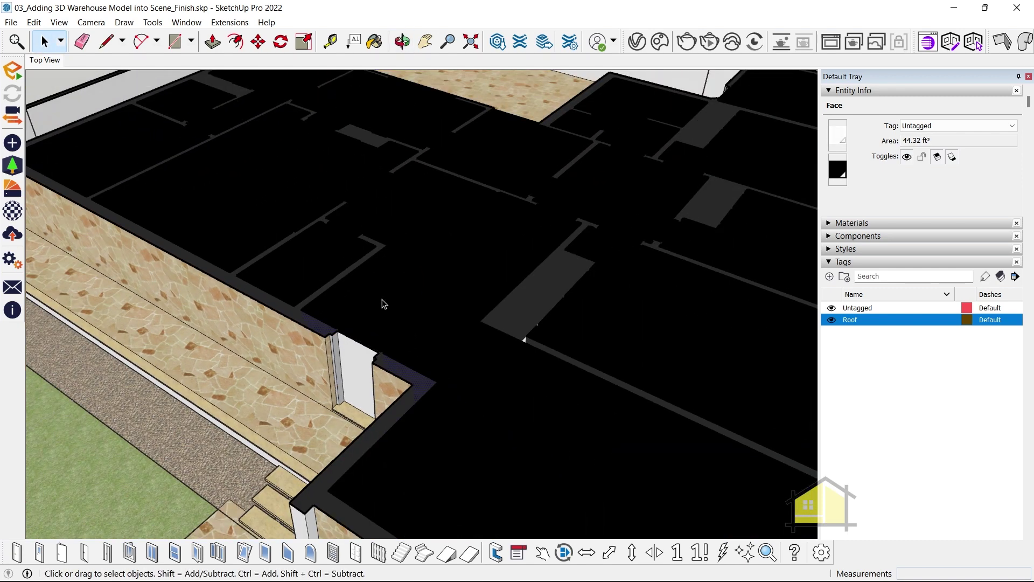
pyautogui.click(382, 300)
pyautogui.scroll(-4, 418, 322)
pyautogui.scroll(1, 379, 328)
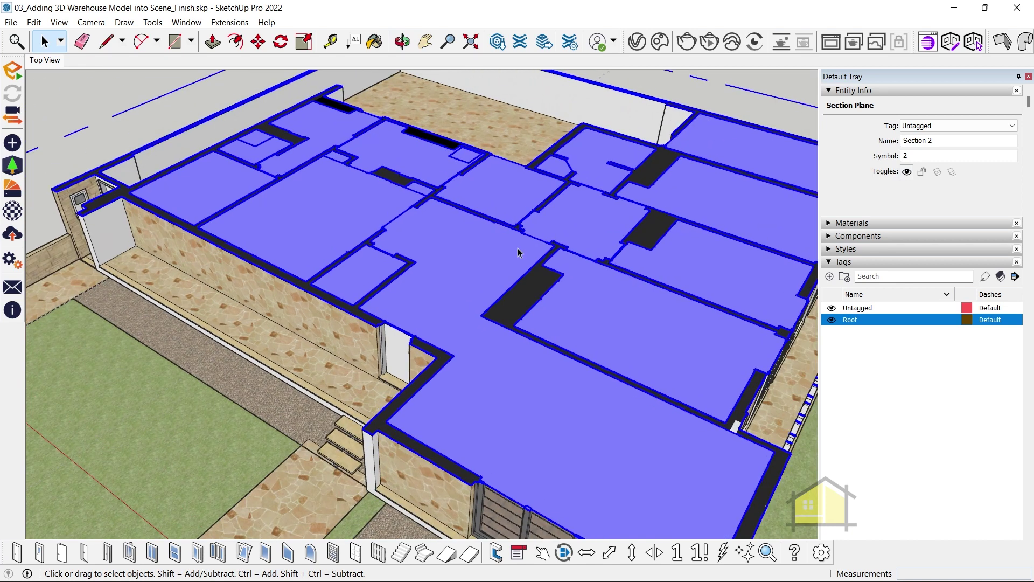
pyautogui.scroll(3, 395, 338)
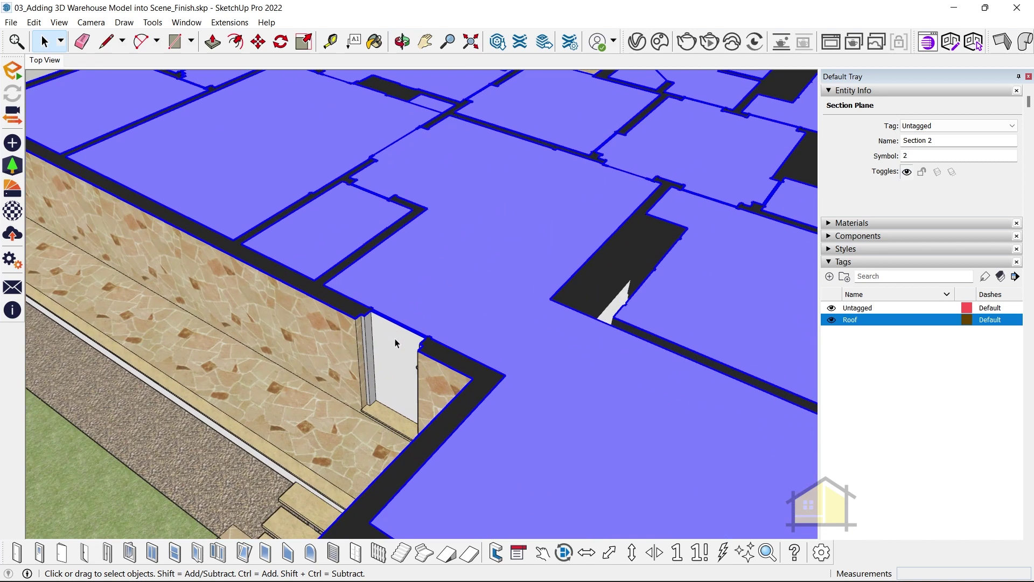
# Examine the unfilled bedrooms and wardrobes under the raised section cut, selecting the floor edge along the middle bedroom's wall.
pyautogui.moveTo(395, 338); pyautogui.dragTo(571, 229, button='middle')
pyautogui.moveTo(418, 295); pyautogui.dragTo(331, 286, button='middle')
pyautogui.scroll(-5, 377, 302)
pyautogui.moveTo(424, 307); pyautogui.dragTo(466, 351, button='middle')
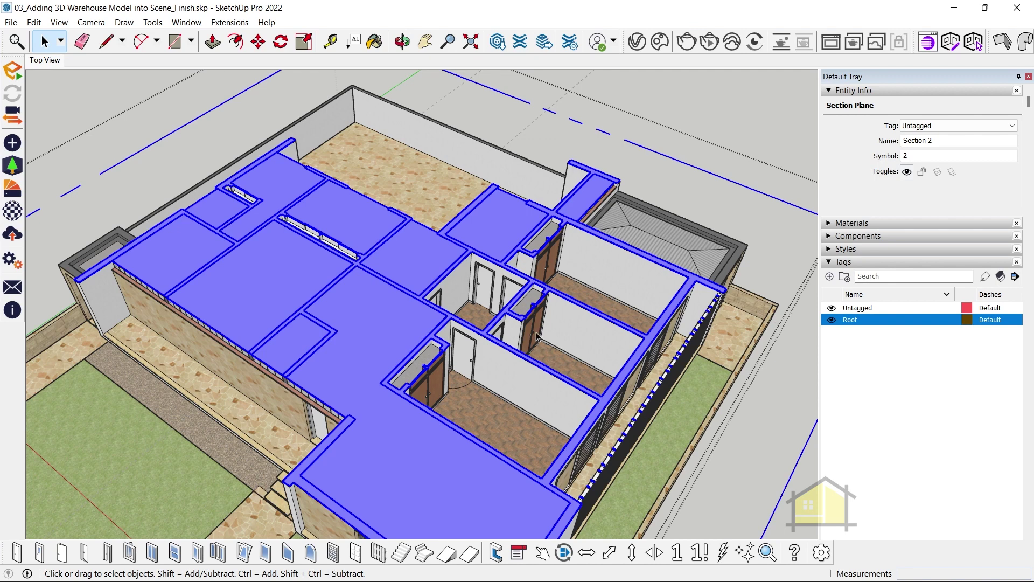
pyautogui.scroll(3, 533, 341)
pyautogui.moveTo(483, 301); pyautogui.dragTo(226, 240, button='middle')
pyautogui.moveTo(455, 316); pyautogui.dragTo(657, 350, button='middle')
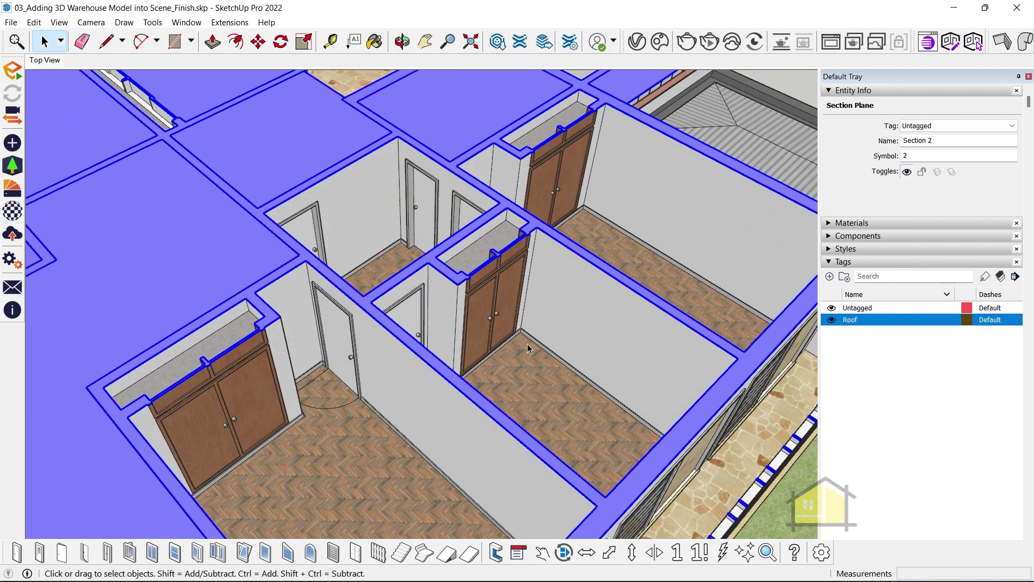
pyautogui.scroll(6, 533, 346)
pyautogui.click(494, 343)
pyautogui.scroll(-2, 506, 339)
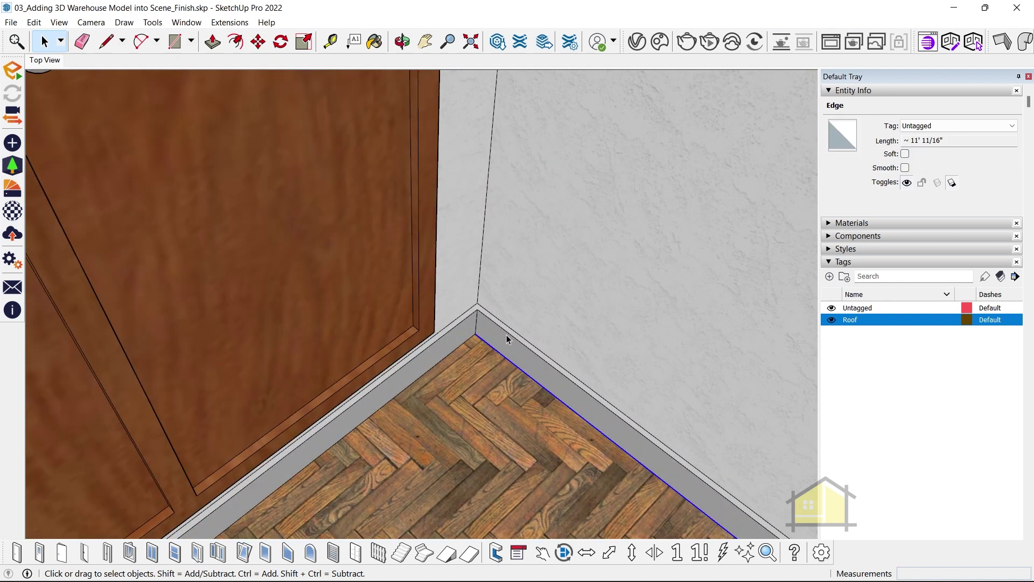
pyautogui.scroll(-5, 510, 328)
pyautogui.scroll(-4, 509, 331)
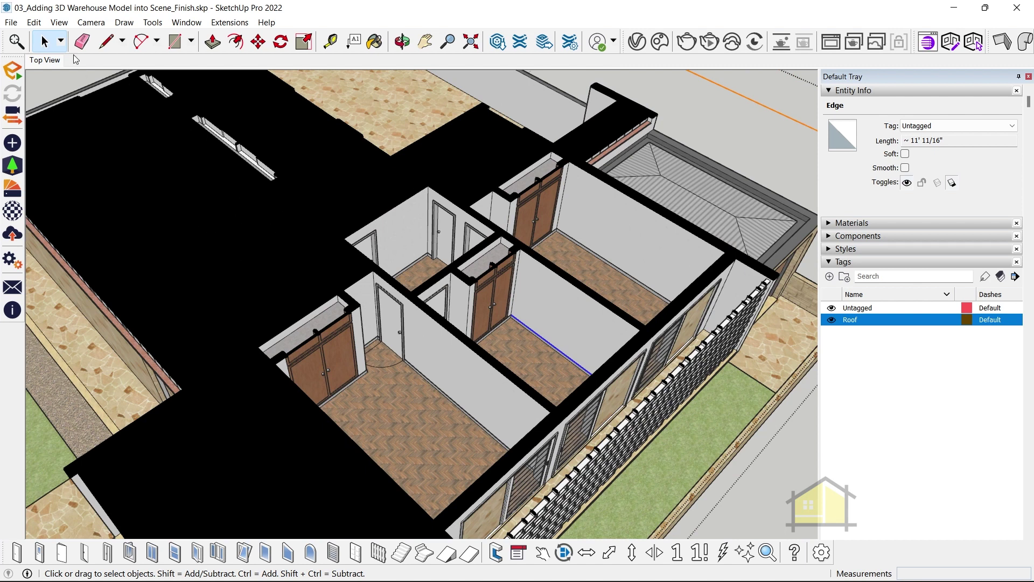
# Turn off section fill, inspect the cut walls around the wardrobes, and turn section fill back on.
pyautogui.click(60, 22)
pyautogui.click(94, 131)
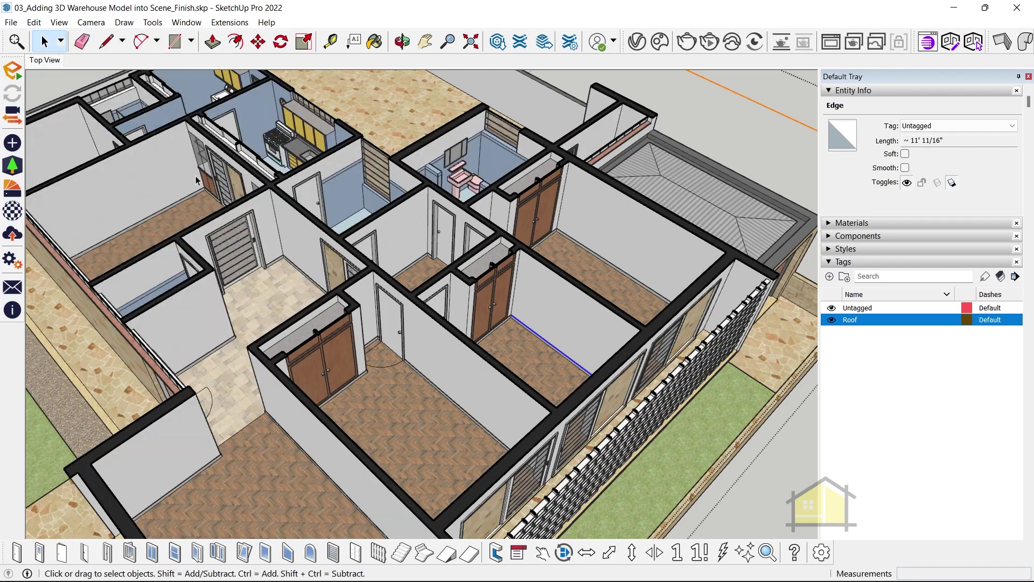
pyautogui.moveTo(478, 354); pyautogui.dragTo(436, 440, button='middle')
pyautogui.scroll(5, 280, 284)
pyautogui.moveTo(280, 284); pyautogui.dragTo(651, 15, button='middle')
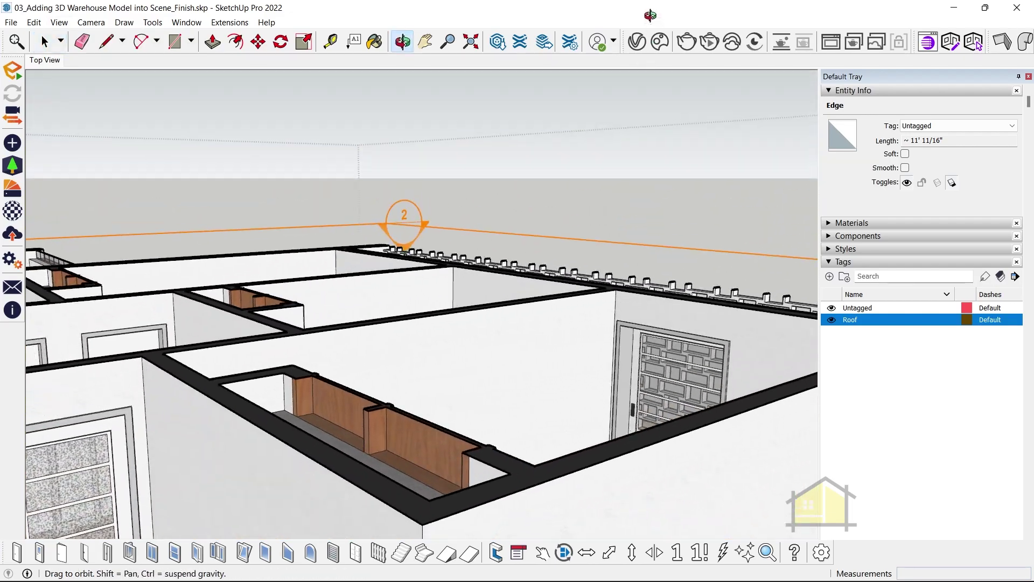
pyautogui.moveTo(651, 15); pyautogui.dragTo(323, 254)
pyautogui.moveTo(323, 253); pyautogui.dragTo(302, 259, button='middle')
pyautogui.scroll(-3, 298, 253)
pyautogui.scroll(6, 298, 258)
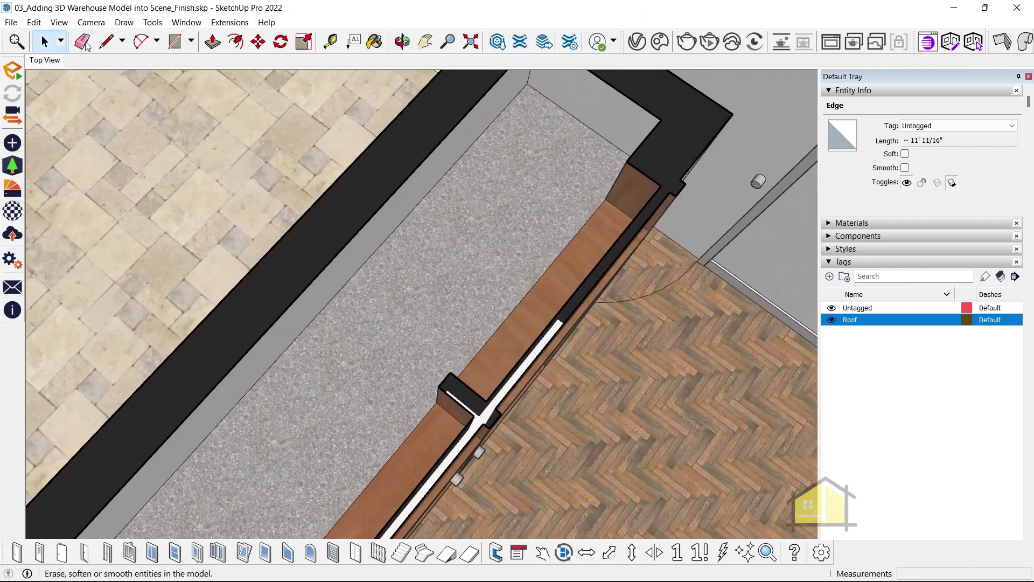
pyautogui.click(60, 22)
pyautogui.click(86, 128)
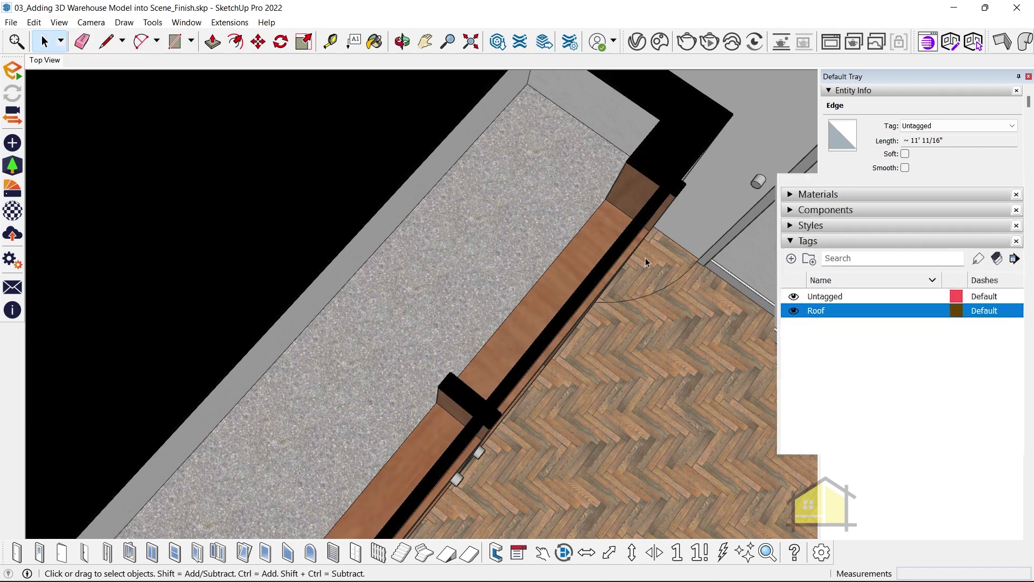
# Change the section fill color in the Architectural Design Style's modeling settings to blue, RGB 0, 0, 206.
pyautogui.click(700, 154)
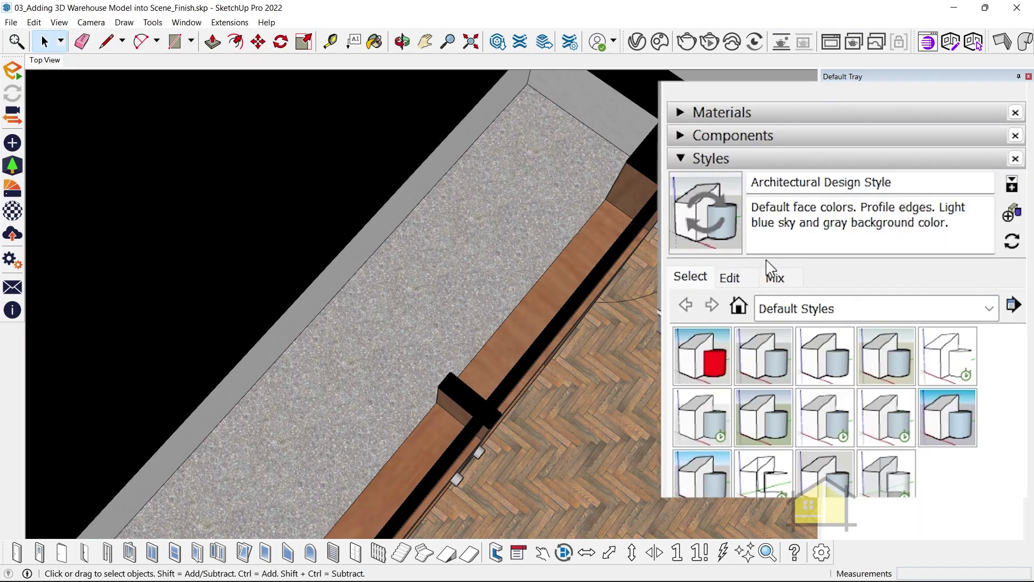
pyautogui.click(730, 277)
pyautogui.click(806, 309)
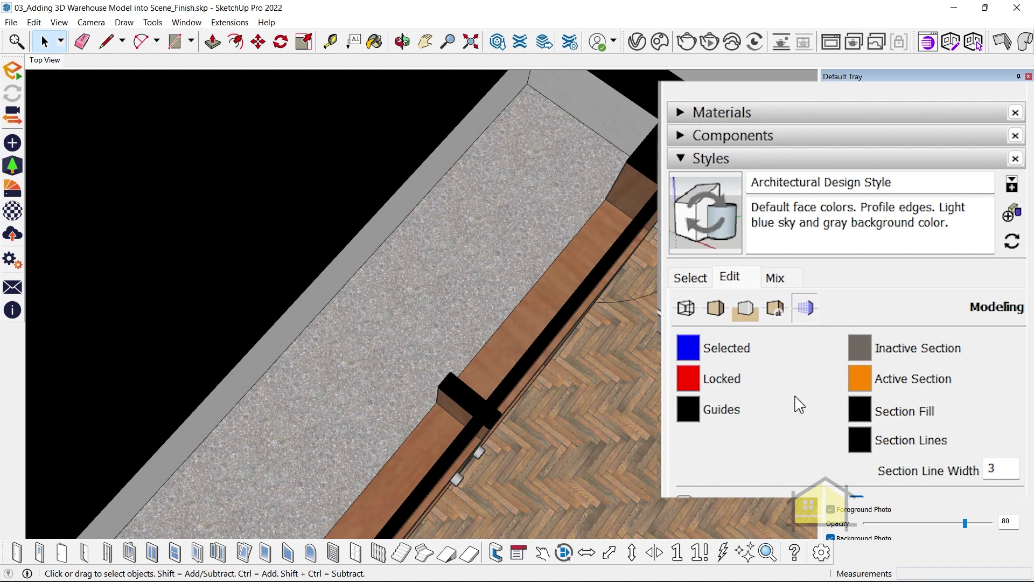
pyautogui.click(862, 413)
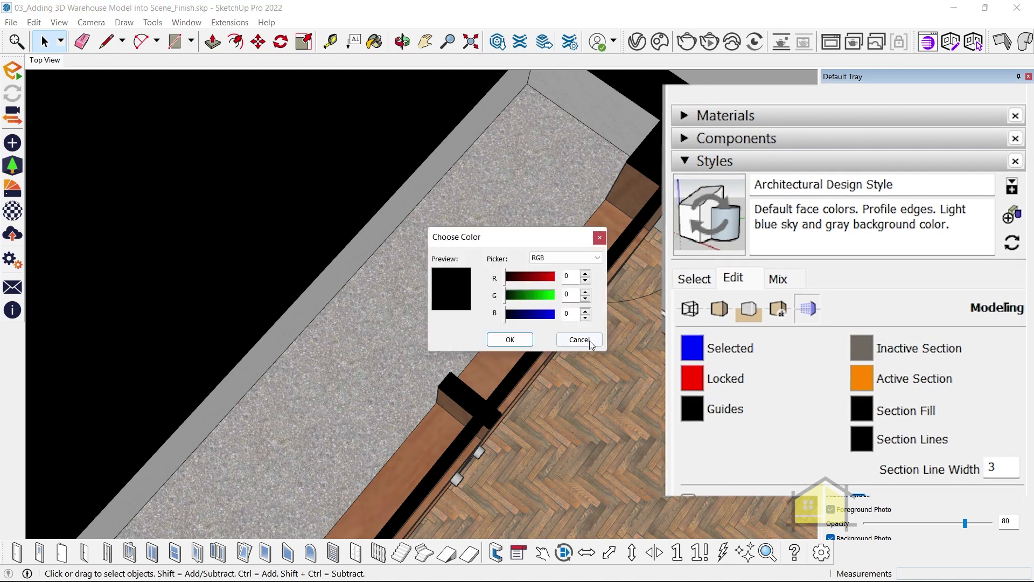
pyautogui.moveTo(521, 322); pyautogui.dragTo(550, 318)
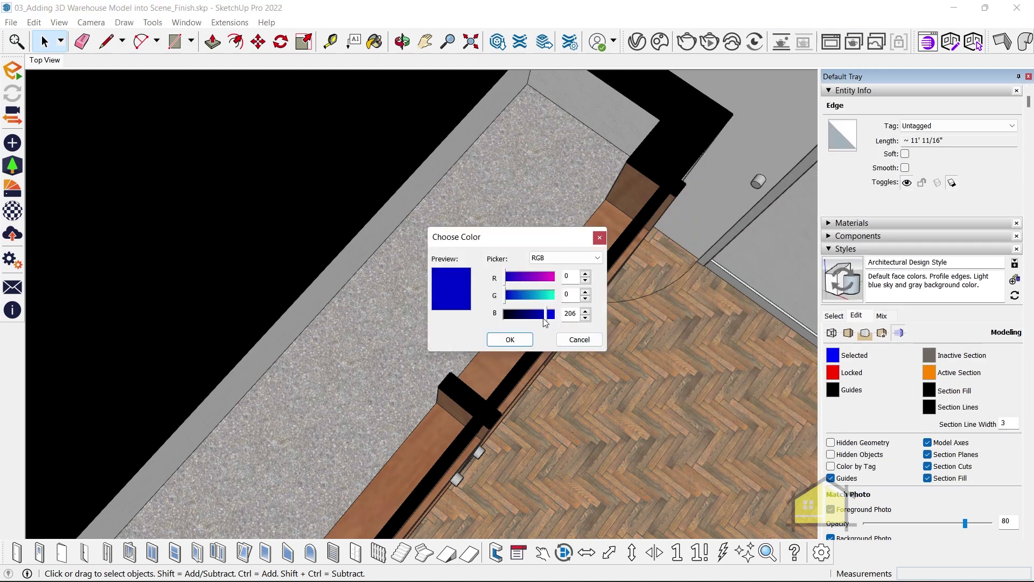
pyautogui.click(525, 337)
# Examine the blue section fill across the rooms and walls of the whole house.
pyautogui.scroll(-2, 477, 334)
pyautogui.scroll(-4, 477, 335)
pyautogui.moveTo(477, 335); pyautogui.dragTo(444, 308, button='middle')
pyautogui.scroll(-2, 331, 281)
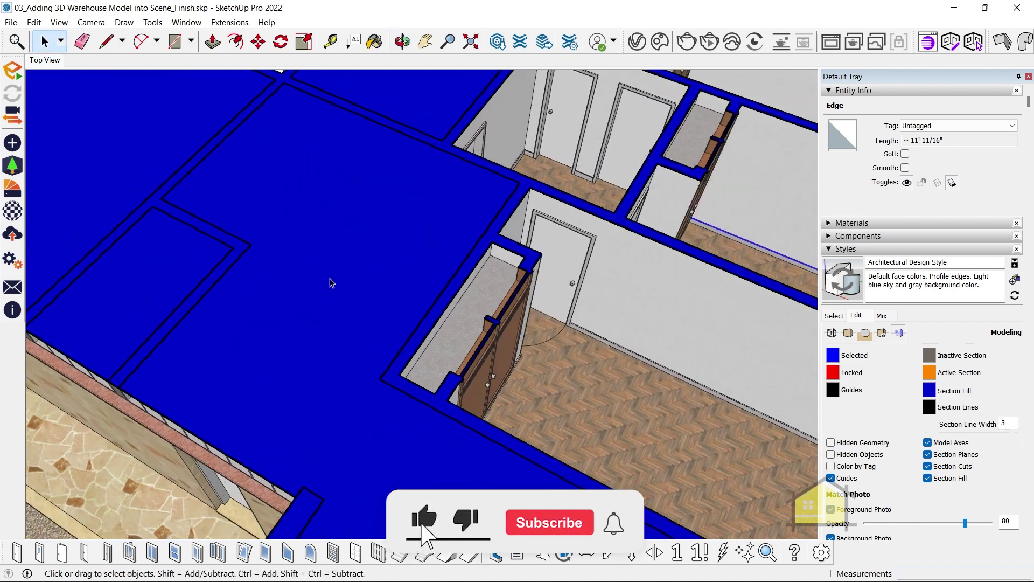
pyautogui.scroll(-2, 993, 300)
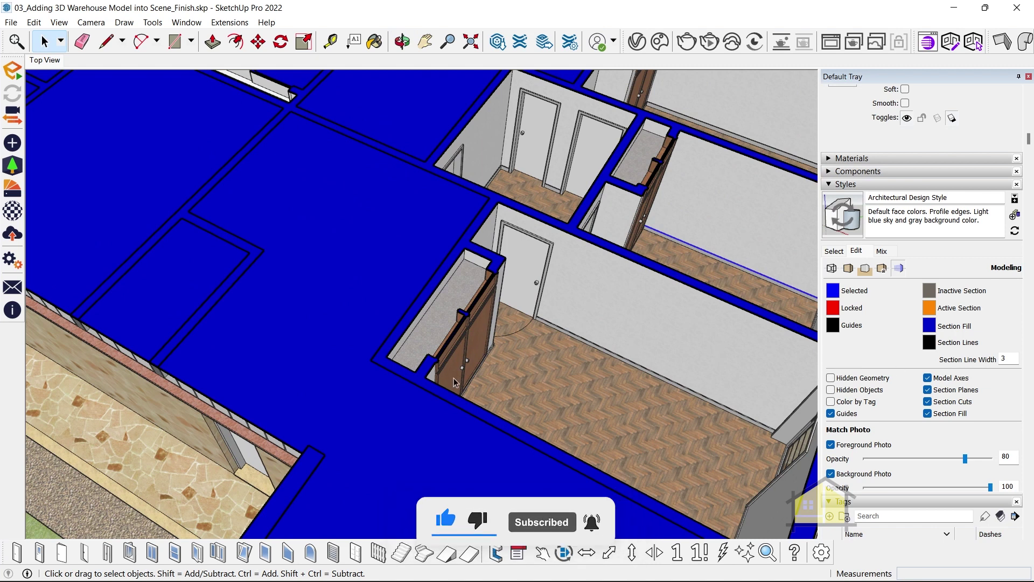
pyautogui.scroll(-3, 436, 332)
pyautogui.moveTo(400, 334); pyautogui.dragTo(412, 296, button='middle')
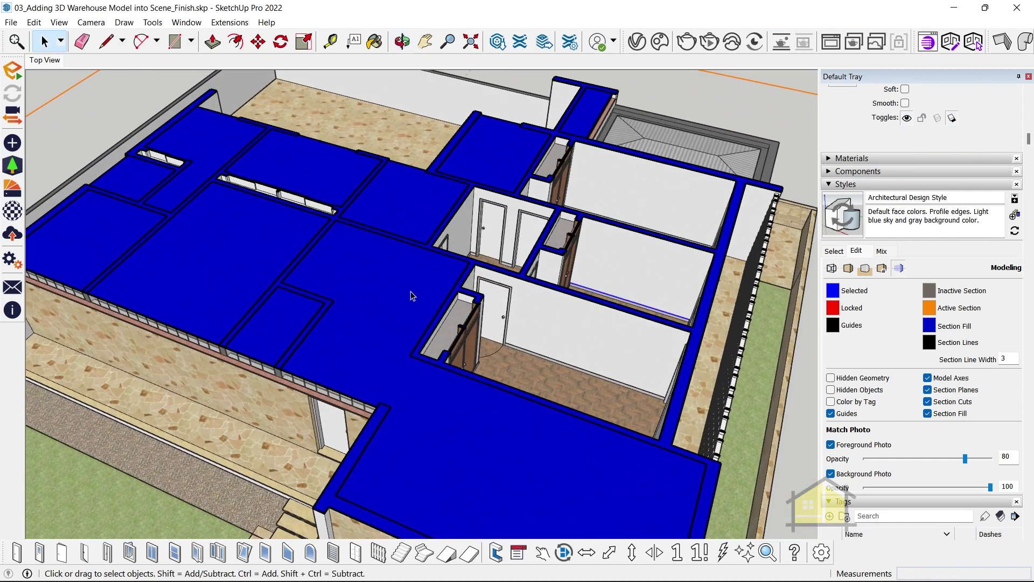